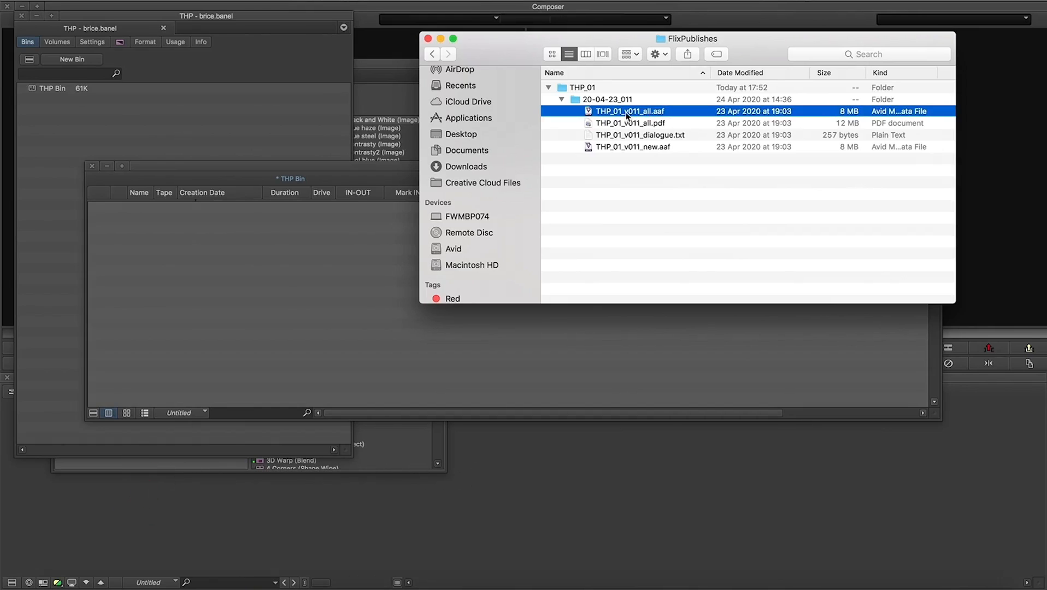
# Step: Import THP_01_v011_all.aaf into THP Bin and load the THP_01_v011 sequence into the timeline
pyautogui.moveTo(626, 112); pyautogui.dragTo(309, 316)
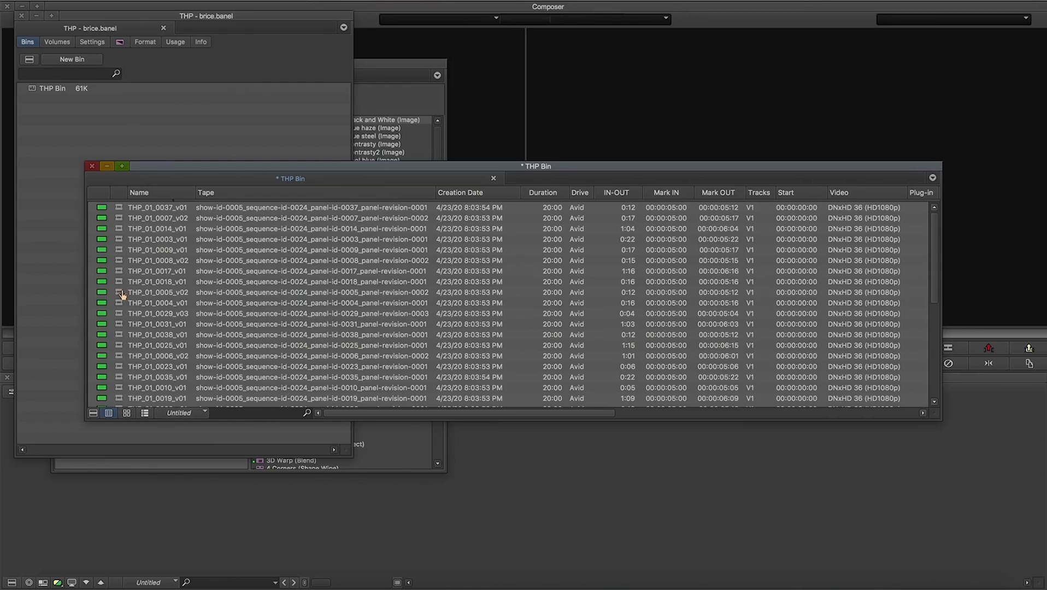
pyautogui.scroll(-5, 121, 295)
pyautogui.doubleClick(121, 403)
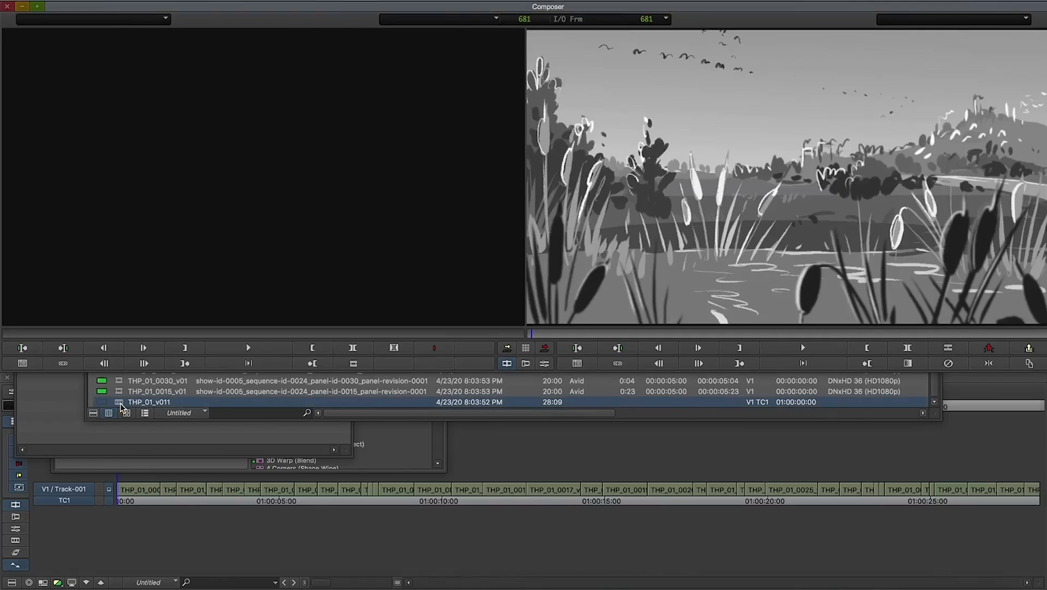
pyautogui.click(465, 465)
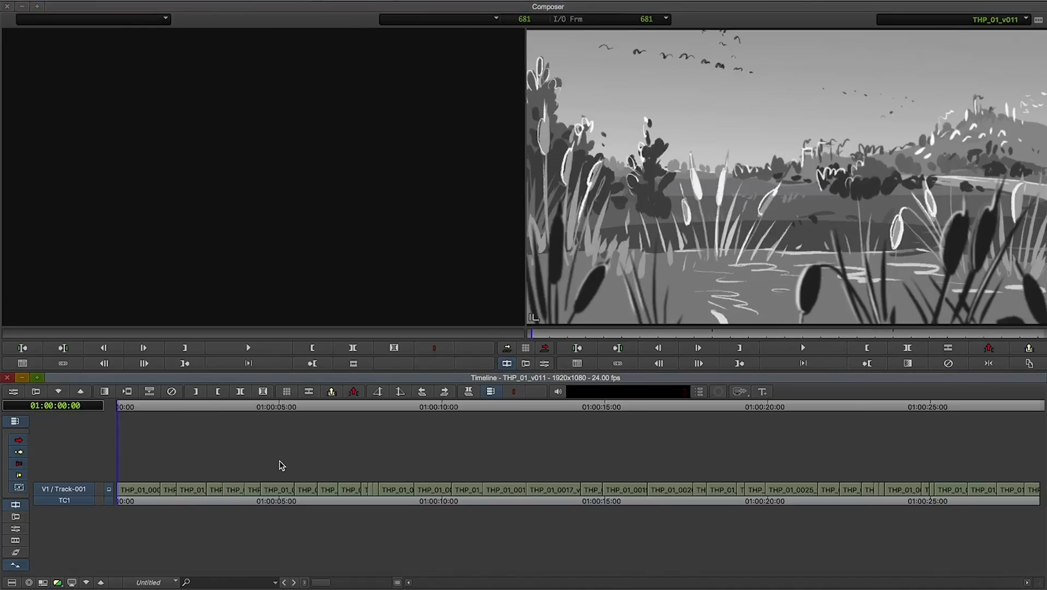
# Step: Add a new video track to the THP_01_v011 sequence
pyautogui.rightClick(182, 460)
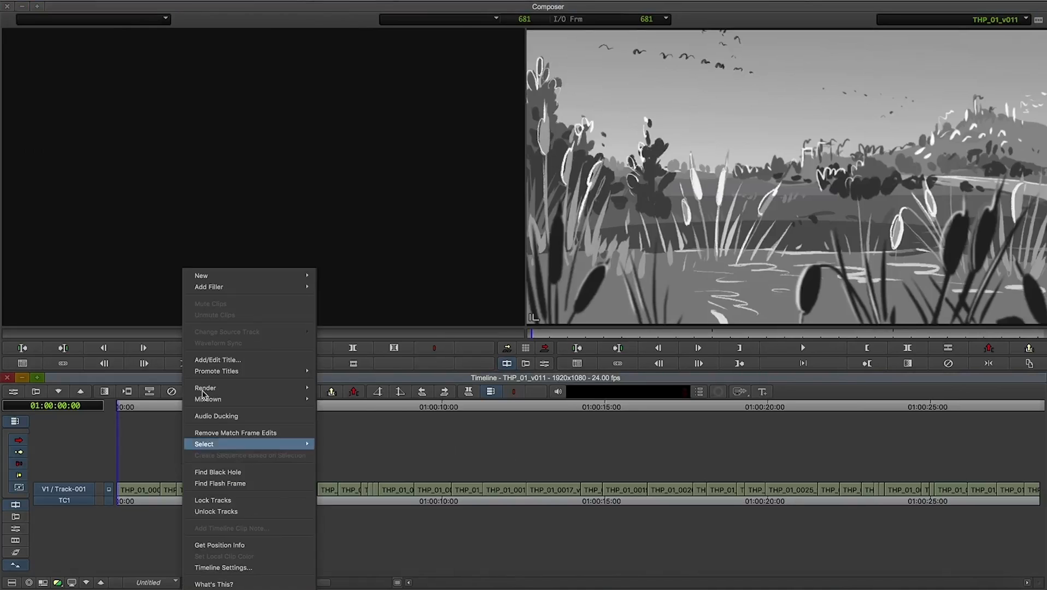
pyautogui.moveTo(277, 278)
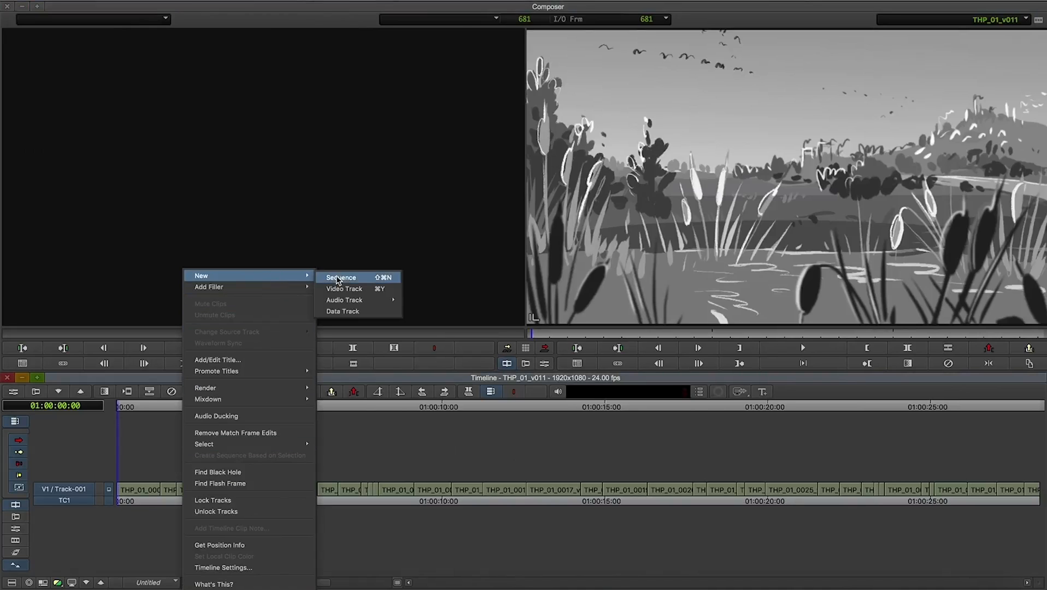
pyautogui.click(361, 290)
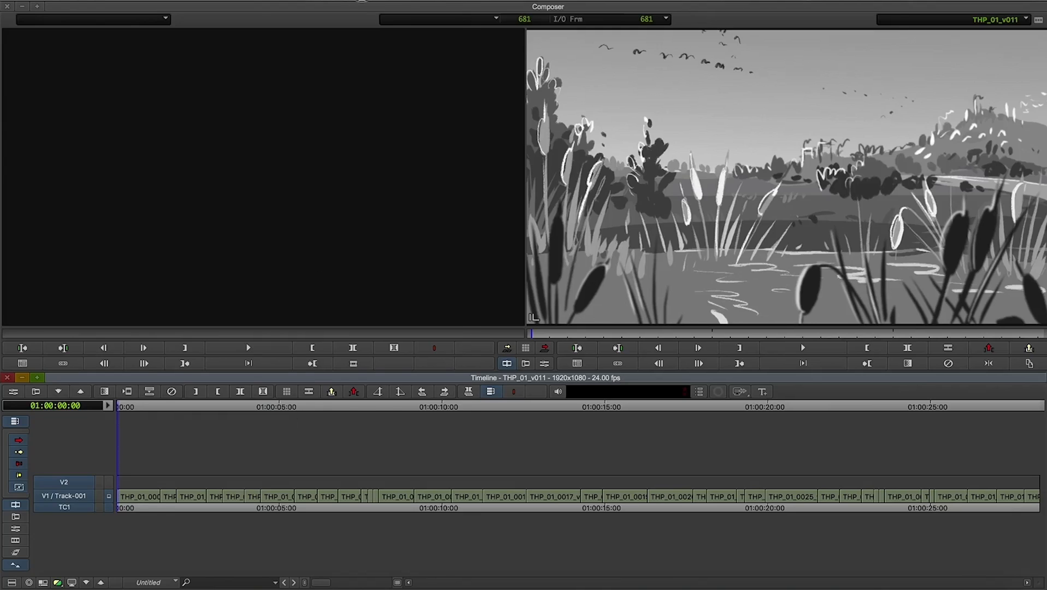
# Step: Find the SubCap generator in the Effect Palette and apply it to the empty V2 track
pyautogui.click(363, 3)
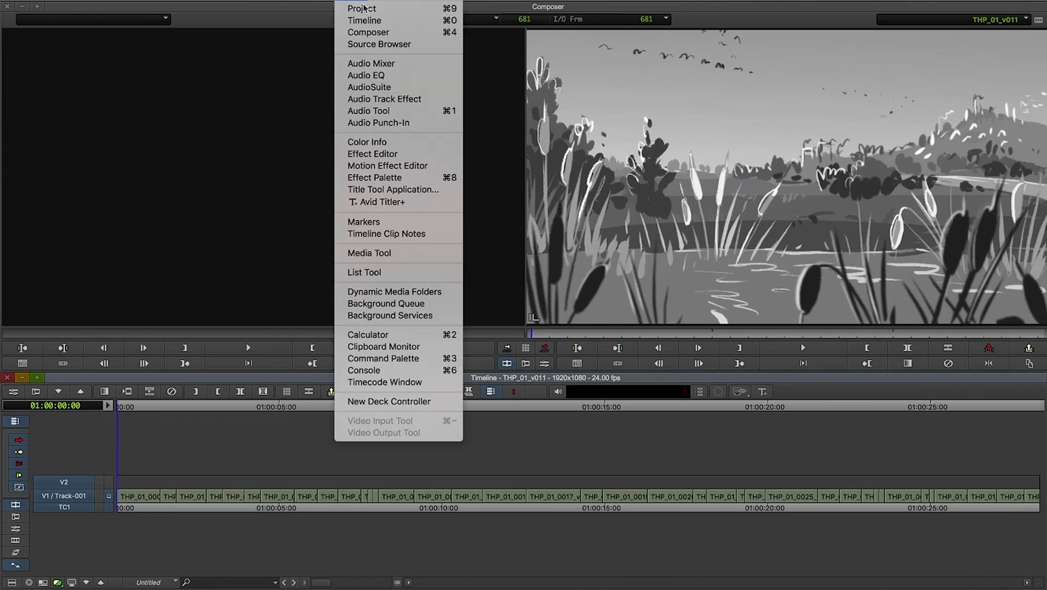
pyautogui.click(384, 177)
pyautogui.click(110, 106)
pyautogui.write('su')
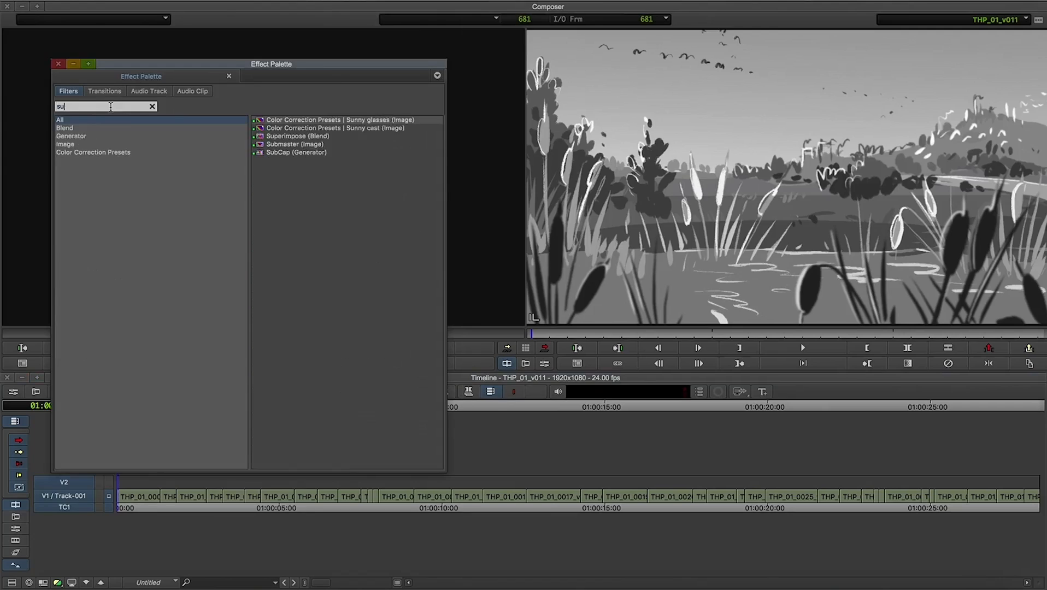
pyautogui.write('bcap')
pyautogui.moveTo(280, 120); pyautogui.dragTo(461, 490)
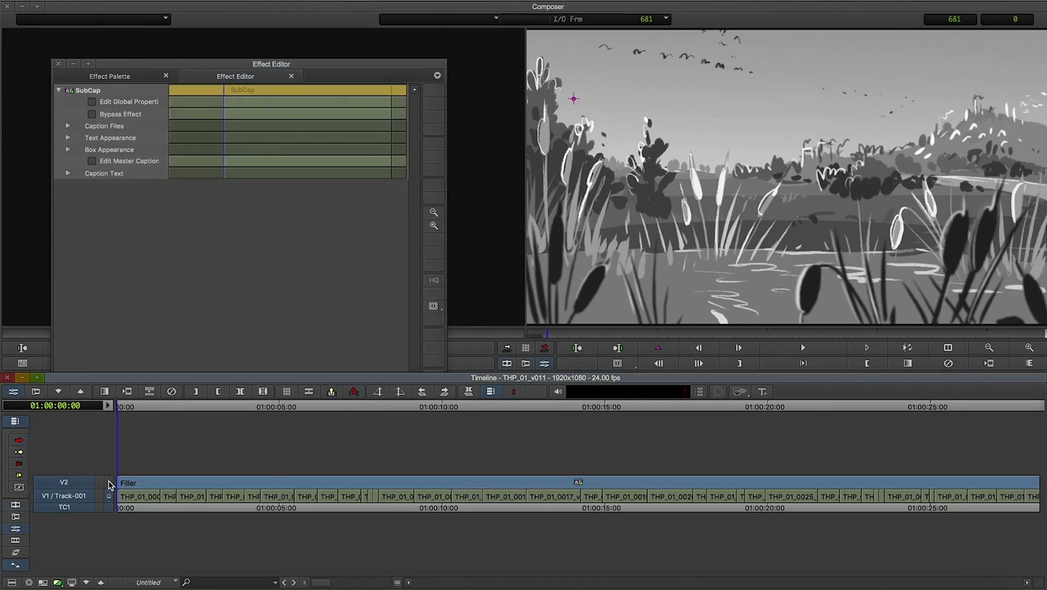
# Step: Import the caption data from THP_01_v011_dialogue.txt into the SubCap effect and scrub through the sequence to check the captions
pyautogui.click(67, 127)
pyautogui.click(101, 137)
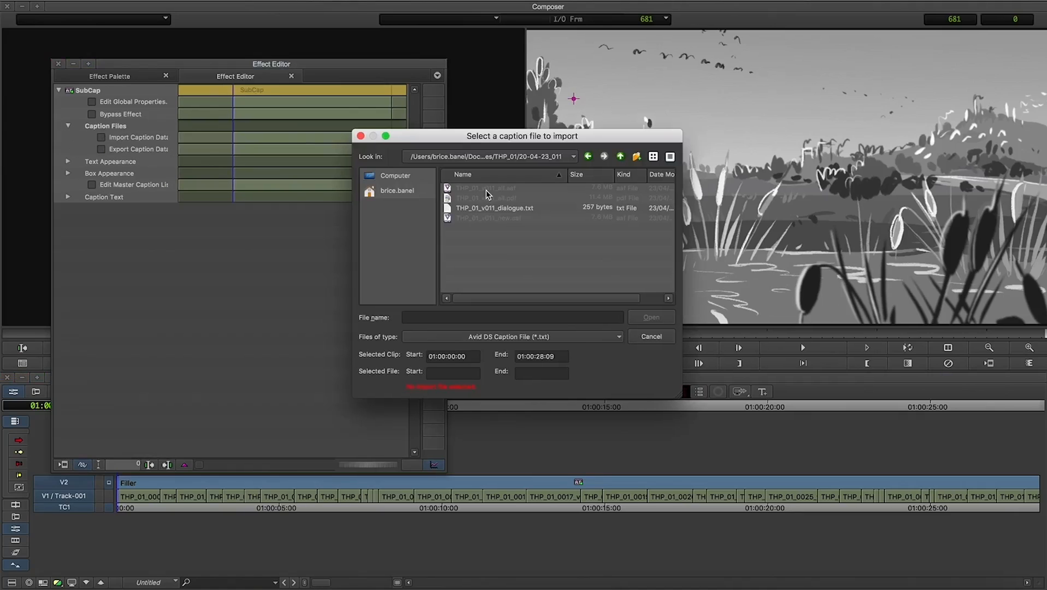
pyautogui.click(492, 209)
pyautogui.click(659, 318)
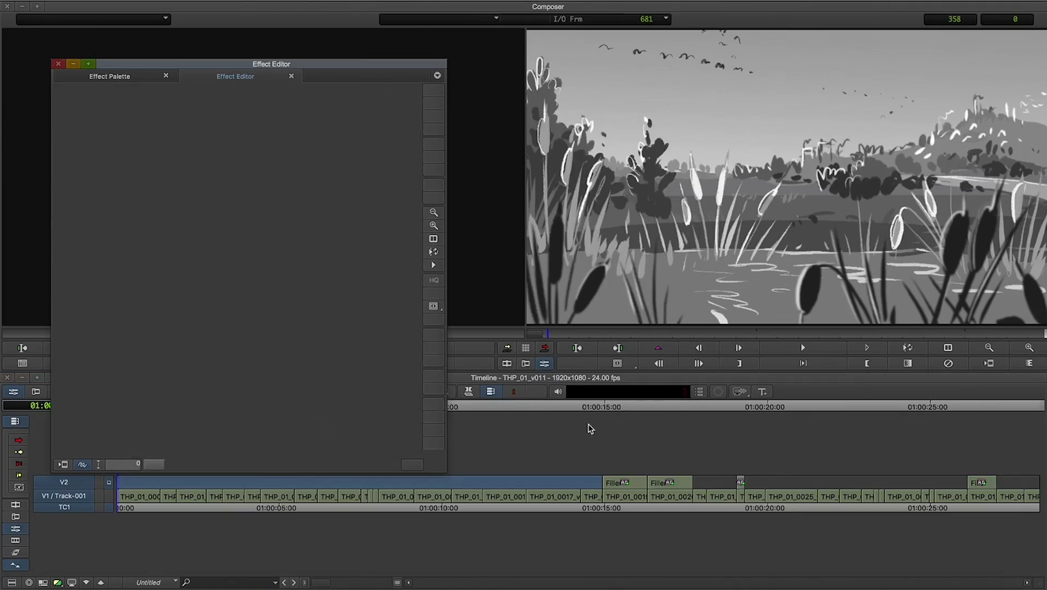
pyautogui.moveTo(530, 407); pyautogui.dragTo(991, 413)
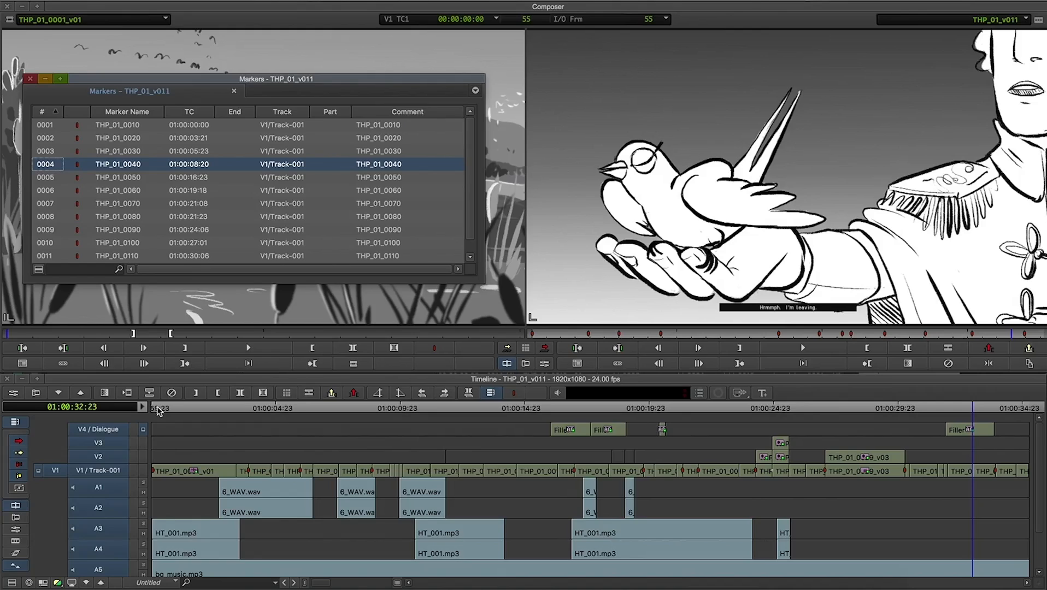
# Step: Look through markers THP_01_0010 to THP_01_0030 in the sequence's marker list and return to the monitors
pyautogui.click(57, 126)
pyautogui.click(57, 140)
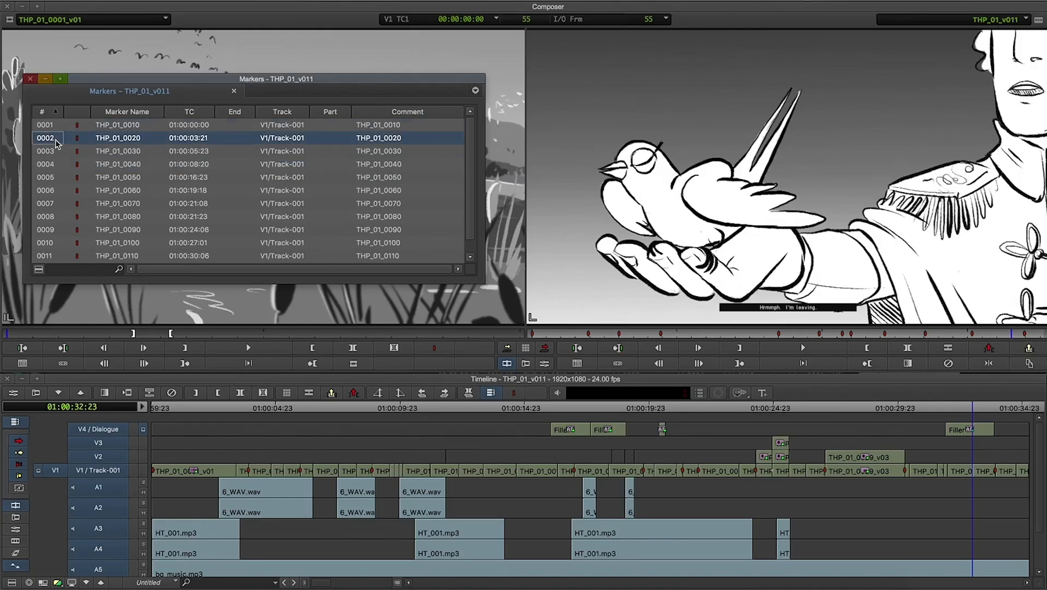
pyautogui.click(58, 152)
pyautogui.click(550, 288)
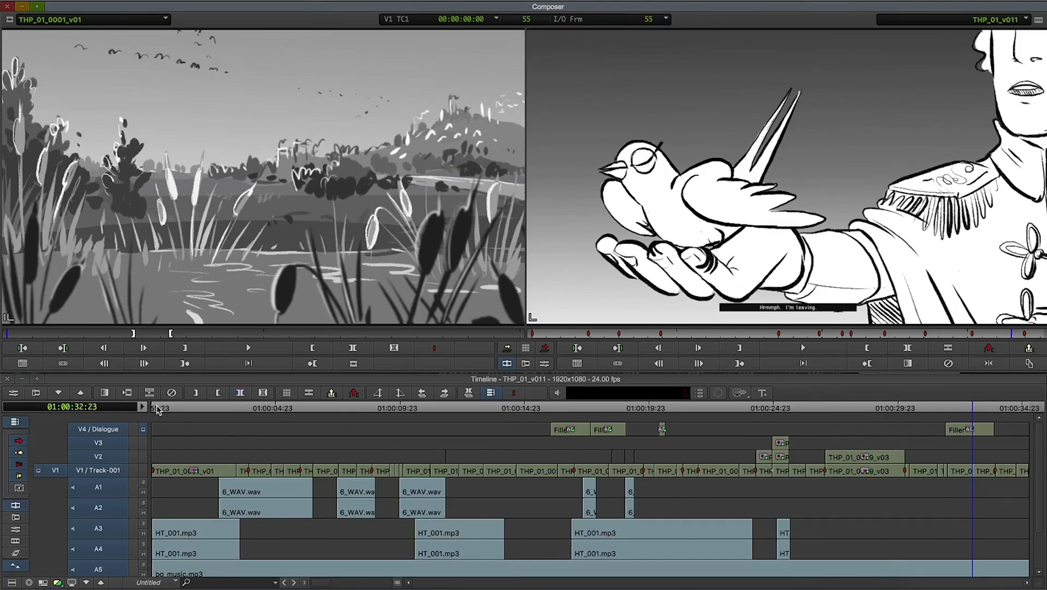
# Step: Go to 01:00:24:19, expand the nested V2 clip, and compare the picture monitored from V1 and V2
pyautogui.moveTo(157, 410); pyautogui.dragTo(770, 429)
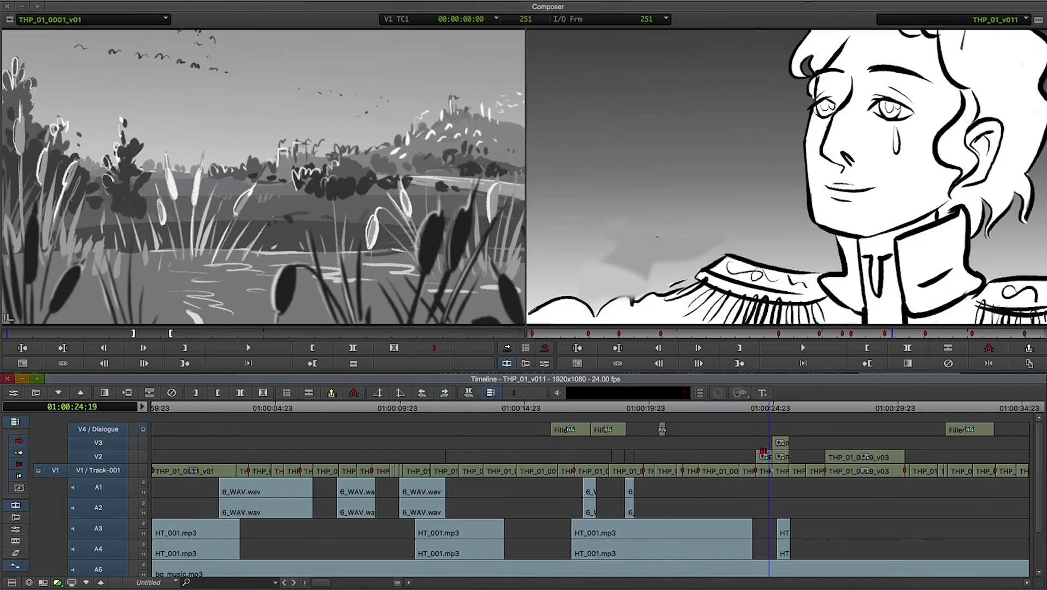
pyautogui.doubleClick(760, 458)
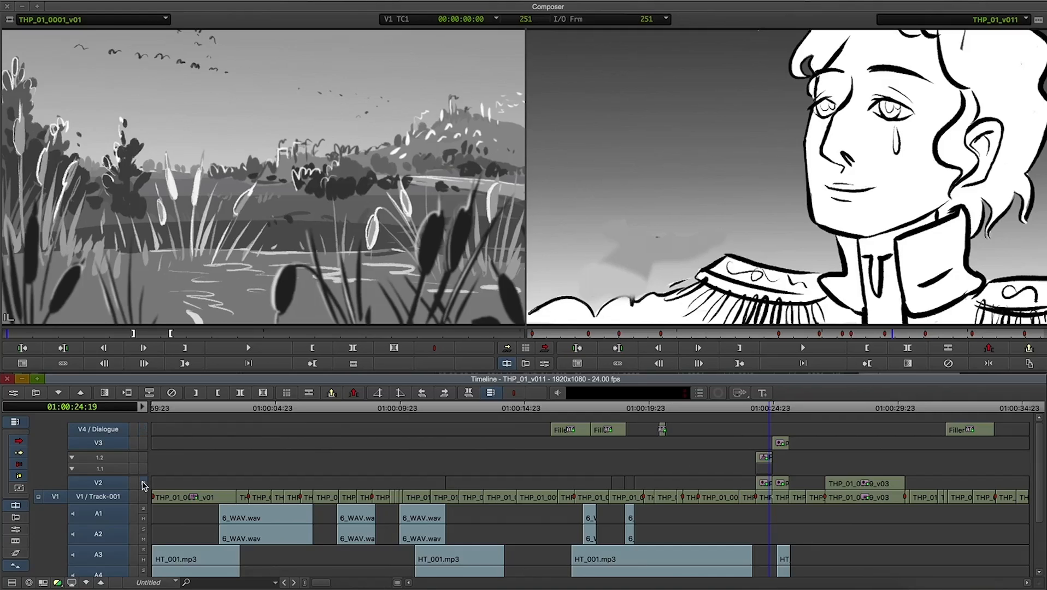
pyautogui.click(143, 495)
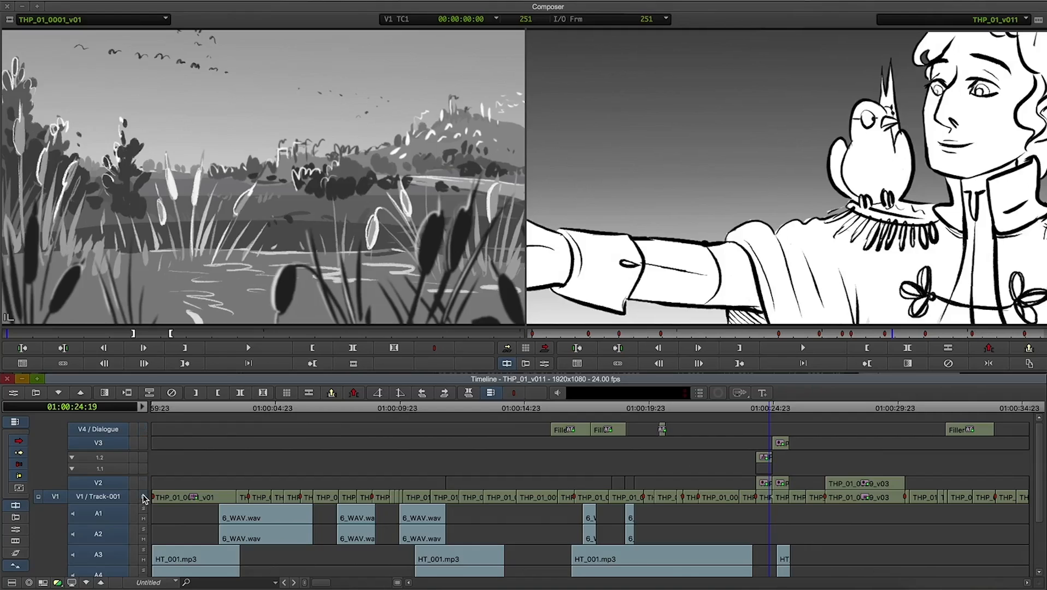
pyautogui.click(143, 484)
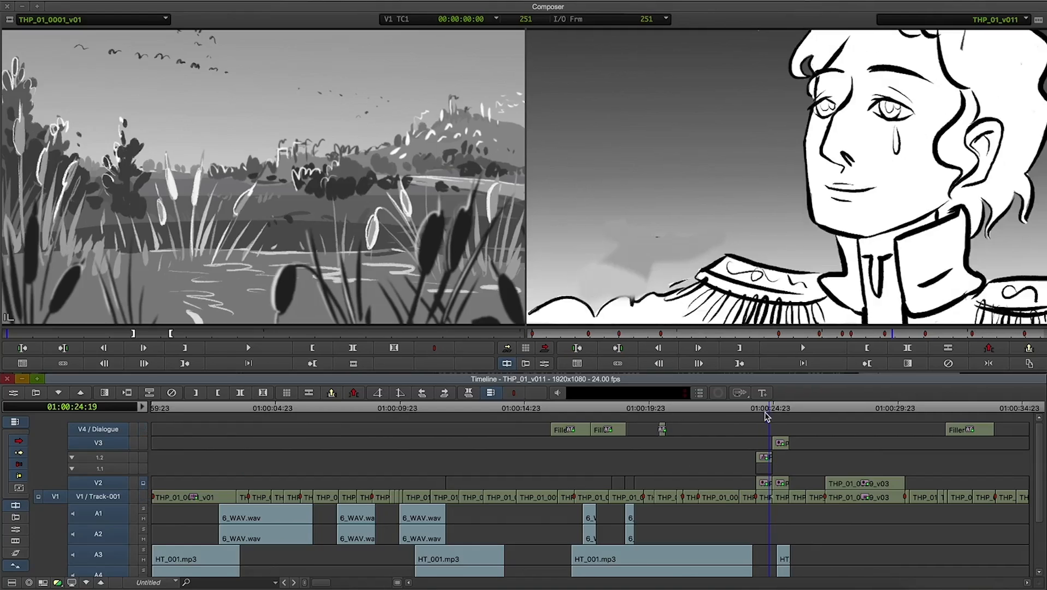
# Step: Scrub the sequence from the nested effect clips to 01:00:29:09 to review the composited animation
pyautogui.moveTo(768, 411); pyautogui.dragTo(784, 412)
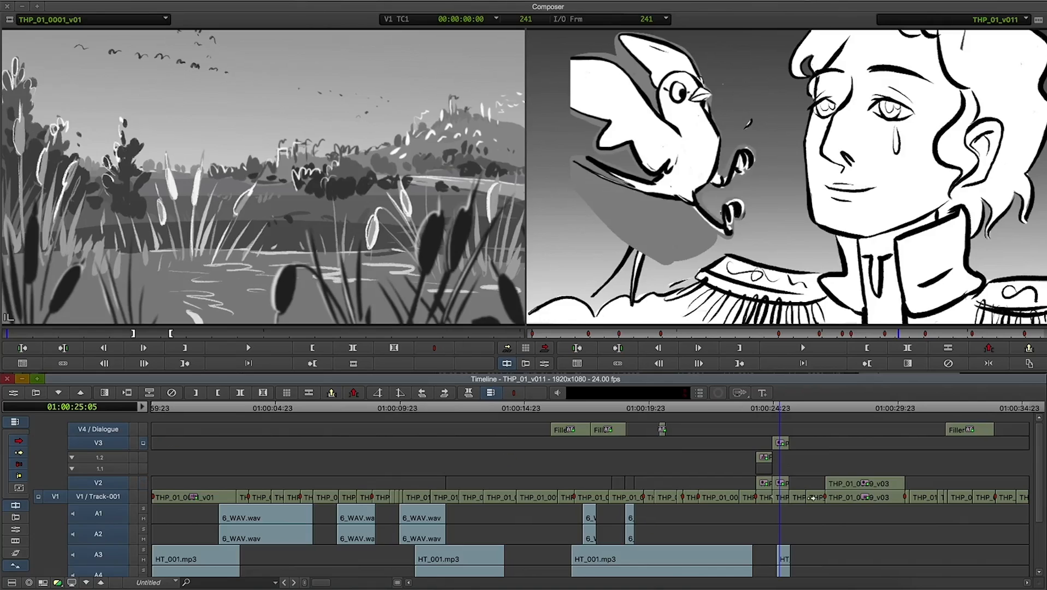
pyautogui.moveTo(786, 411); pyautogui.dragTo(824, 413)
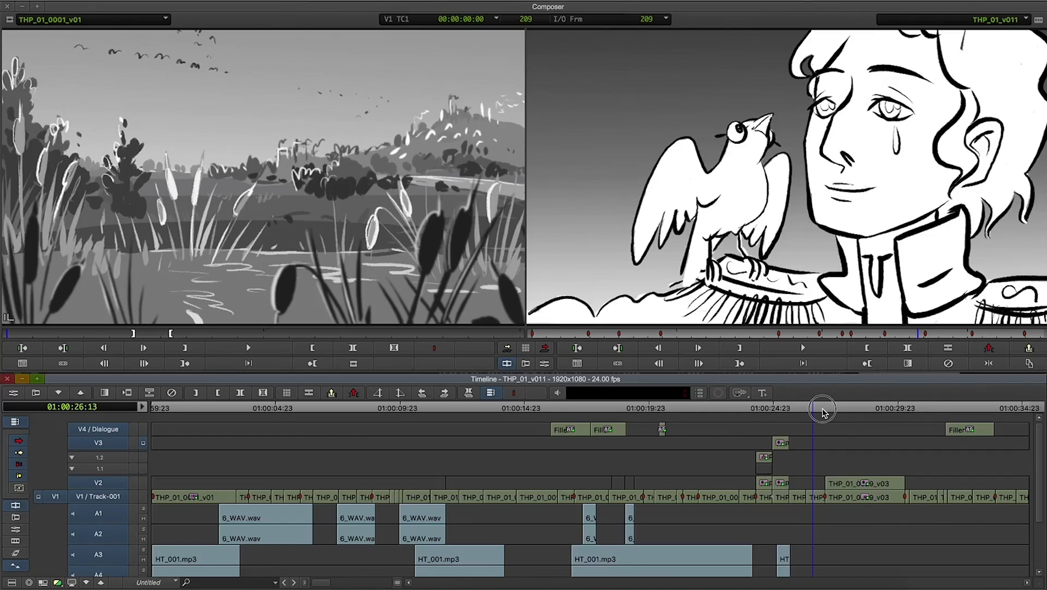
pyautogui.moveTo(824, 413); pyautogui.dragTo(883, 416)
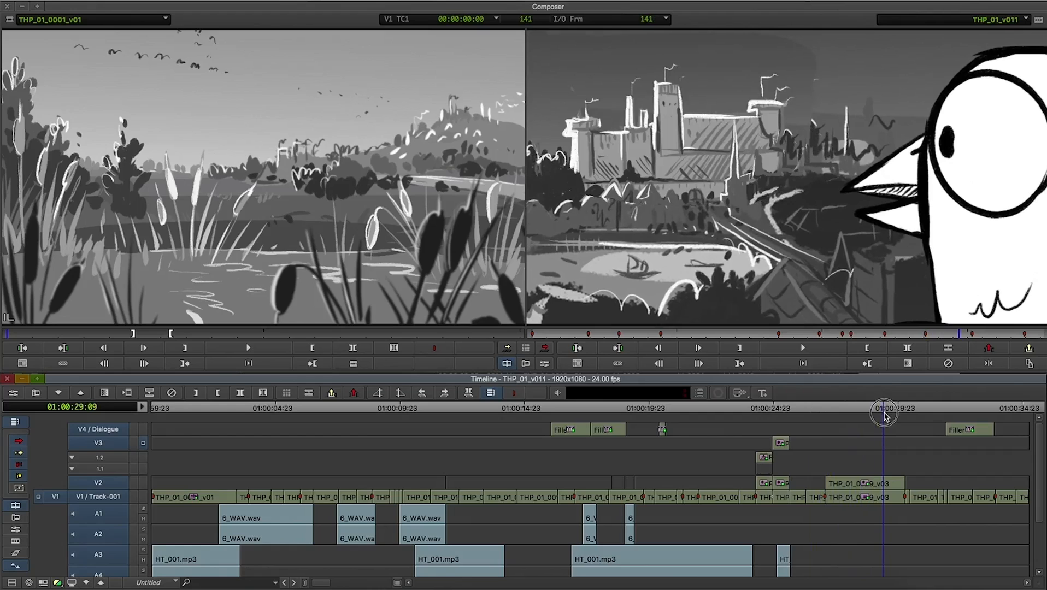
# Step: Collapse the expanded V2 nest and scrub back to 01:00:00:20 near the sequence start
pyautogui.click(853, 484)
pyautogui.click(853, 484)
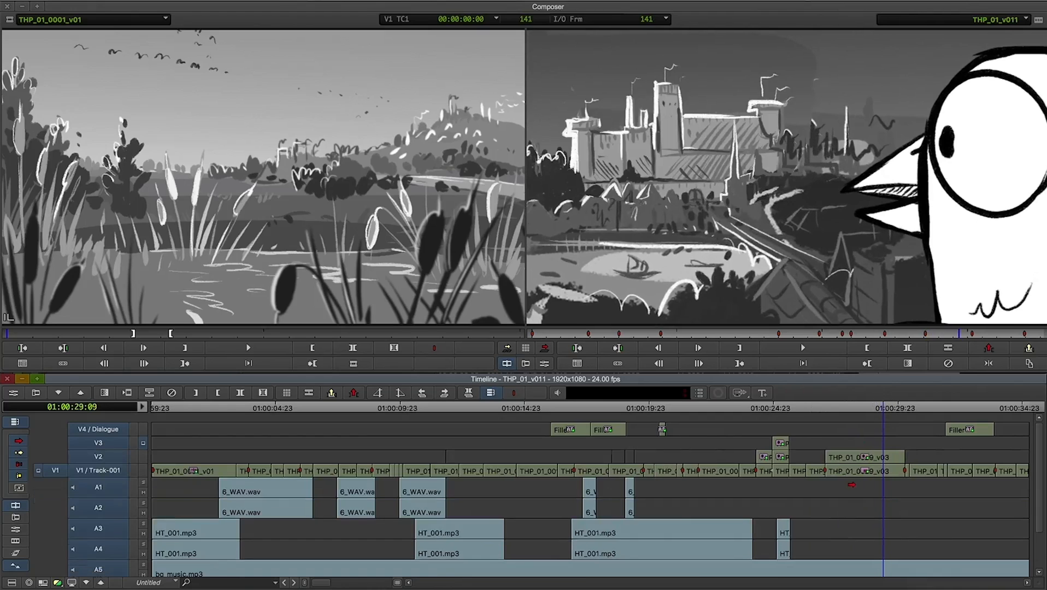
pyautogui.click(902, 411)
pyautogui.moveTo(901, 411); pyautogui.dragTo(174, 407)
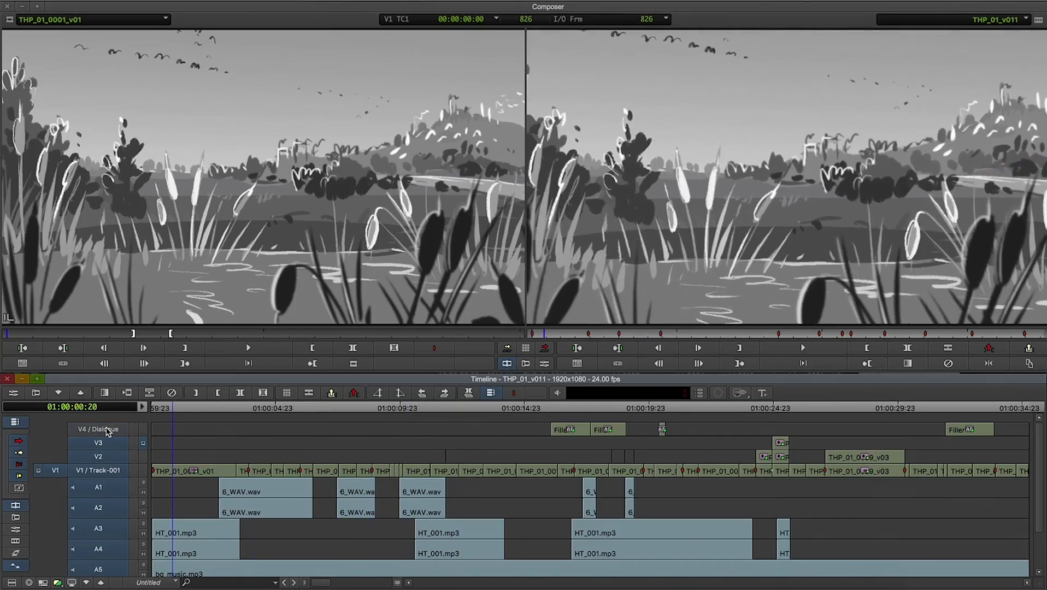
# Step: Deselect audio tracks A1 through A6 so that only the audio mixdown track A7 remains selected
pyautogui.scroll(-3, 106, 490)
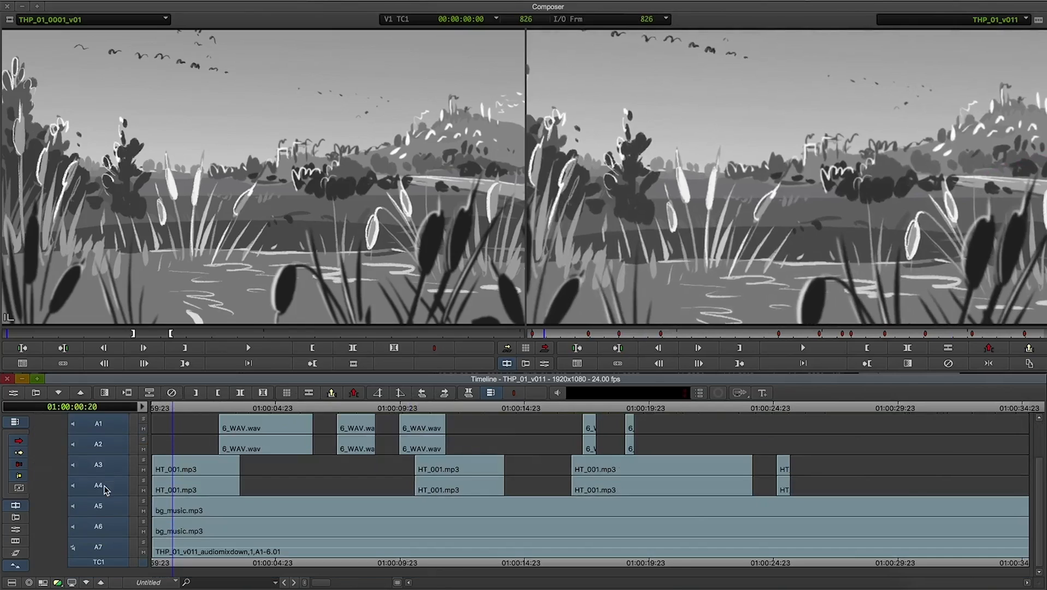
pyautogui.click(106, 427)
pyautogui.click(105, 444)
pyautogui.click(107, 469)
pyautogui.click(107, 486)
pyautogui.click(105, 506)
pyautogui.click(103, 528)
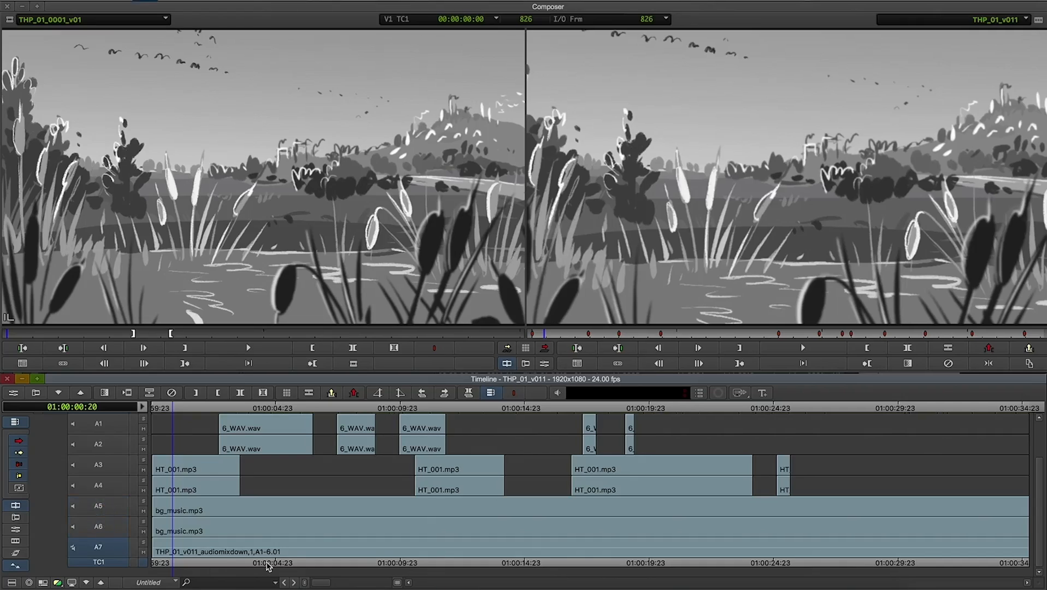
# Step: Export the THP_01_v011 sequence from THP Bin to Downloads as THP_01_v011.aaf using the FlixAAF export setting
pyautogui.press('super+grave')
pyautogui.press('super+grave')
pyautogui.press('super+grave')
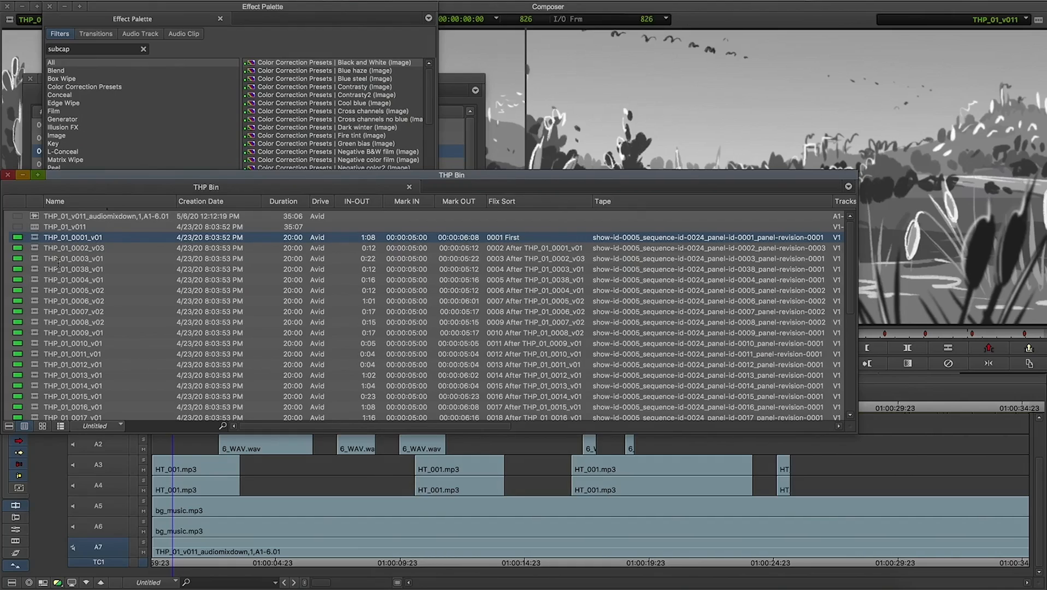
pyautogui.click(36, 229)
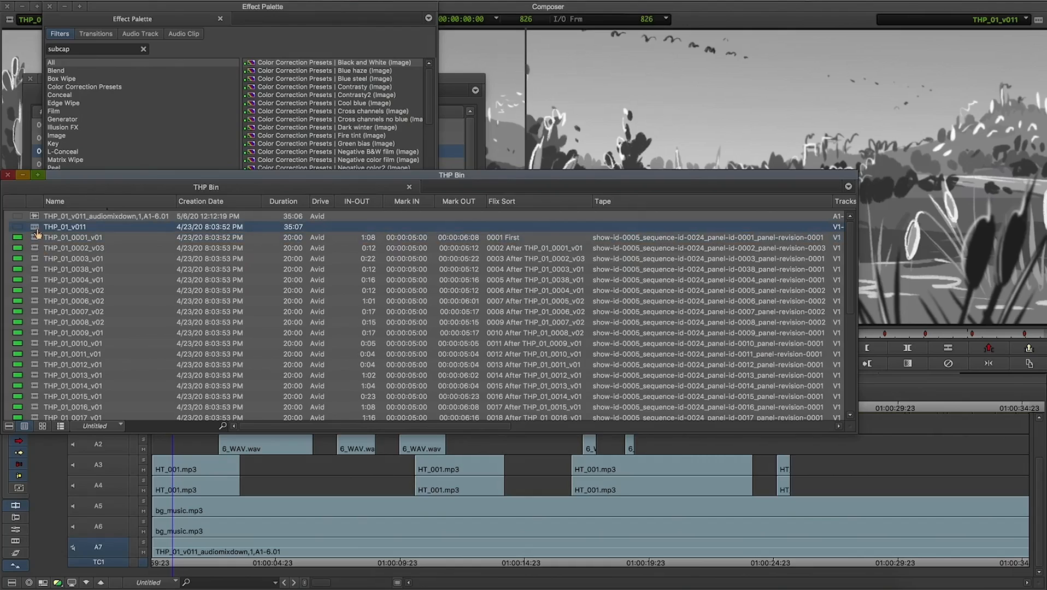
pyautogui.rightClick(37, 229)
pyautogui.moveTo(132, 164)
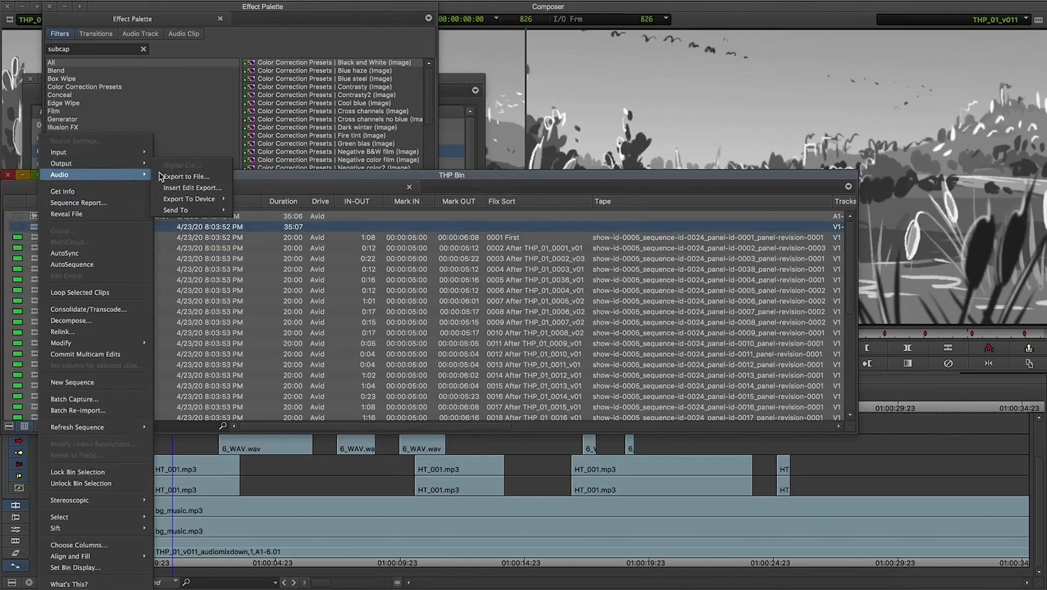
pyautogui.click(171, 177)
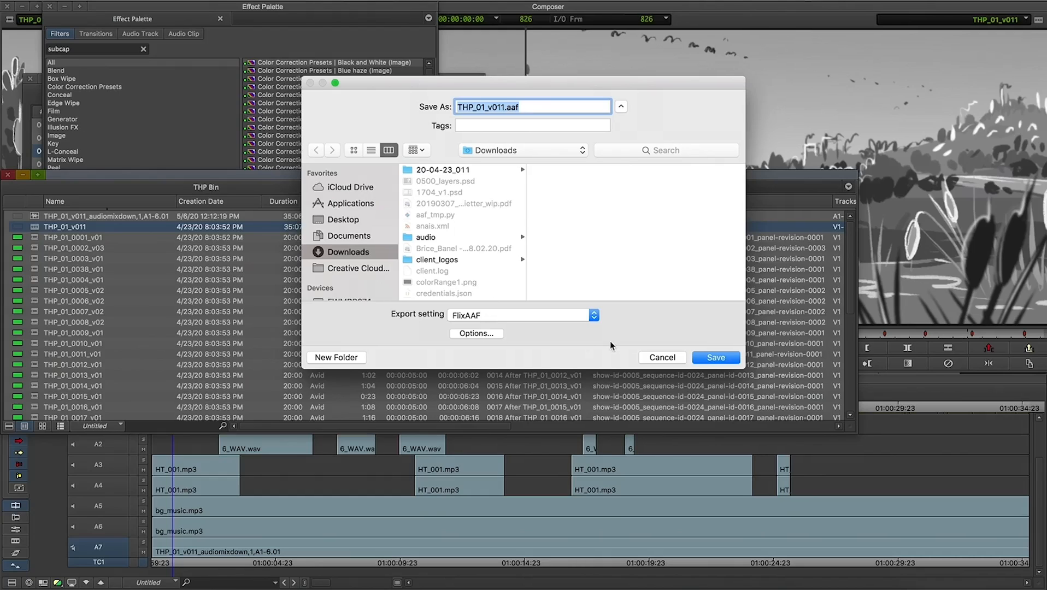
pyautogui.click(715, 359)
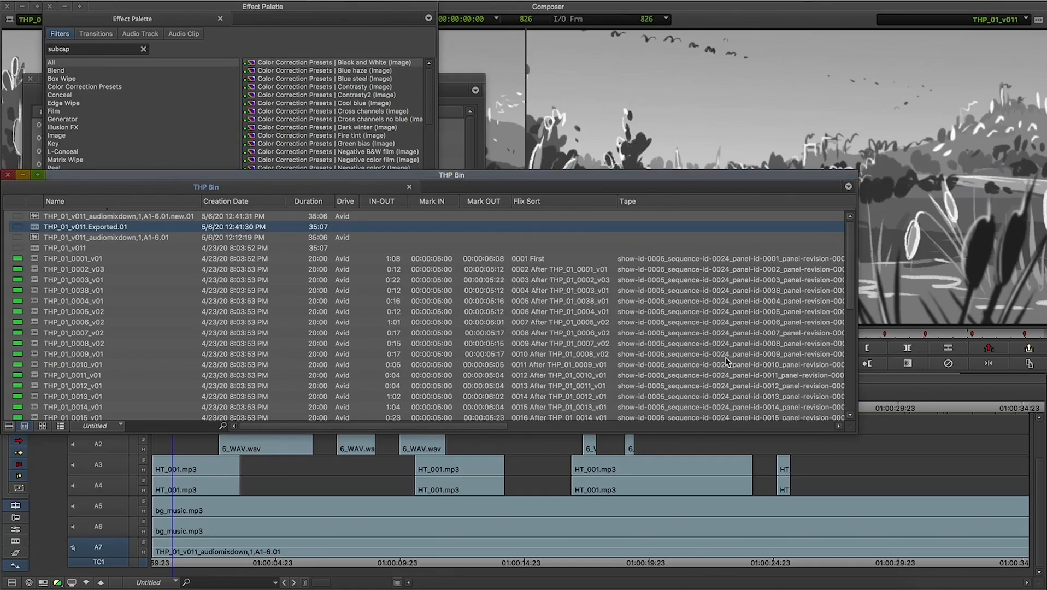
# Step: Switch to Flix and choose THP_01_v011.aaf from Downloads as the AAF to import
pyautogui.click(429, 583)
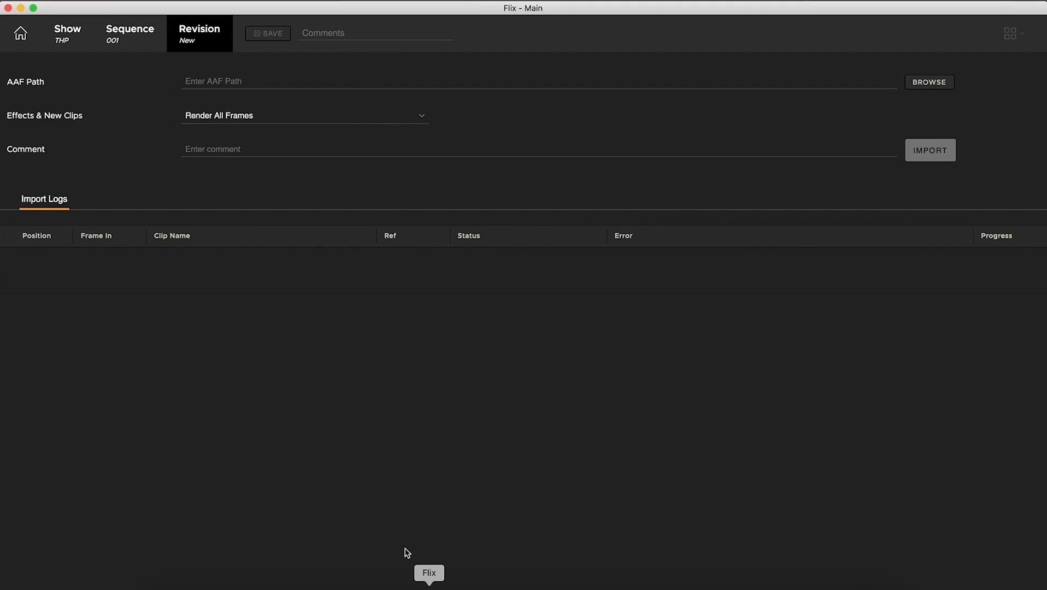
pyautogui.click(932, 82)
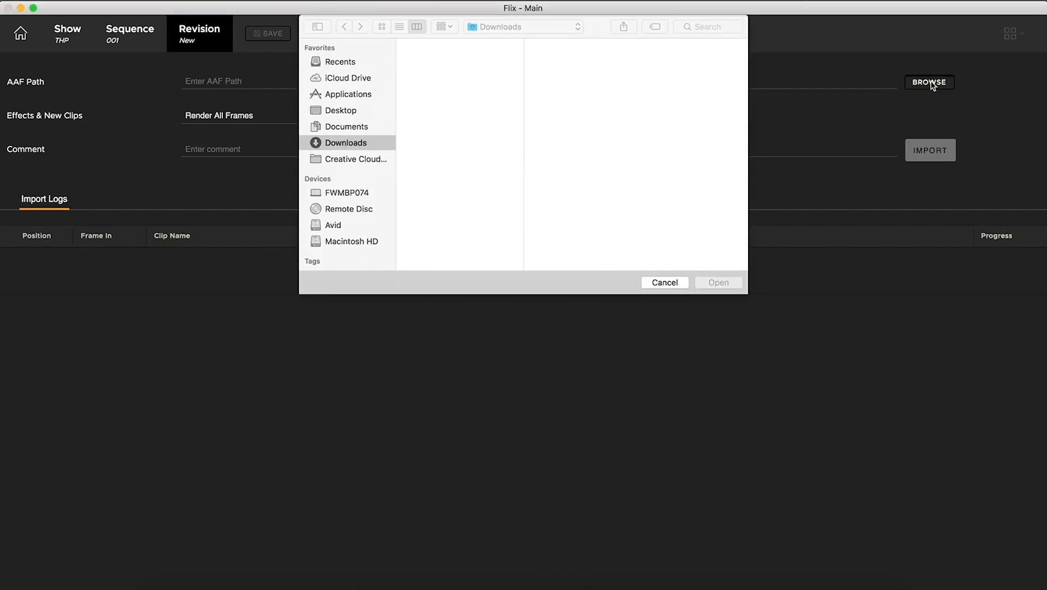
pyautogui.scroll(-10, 455, 139)
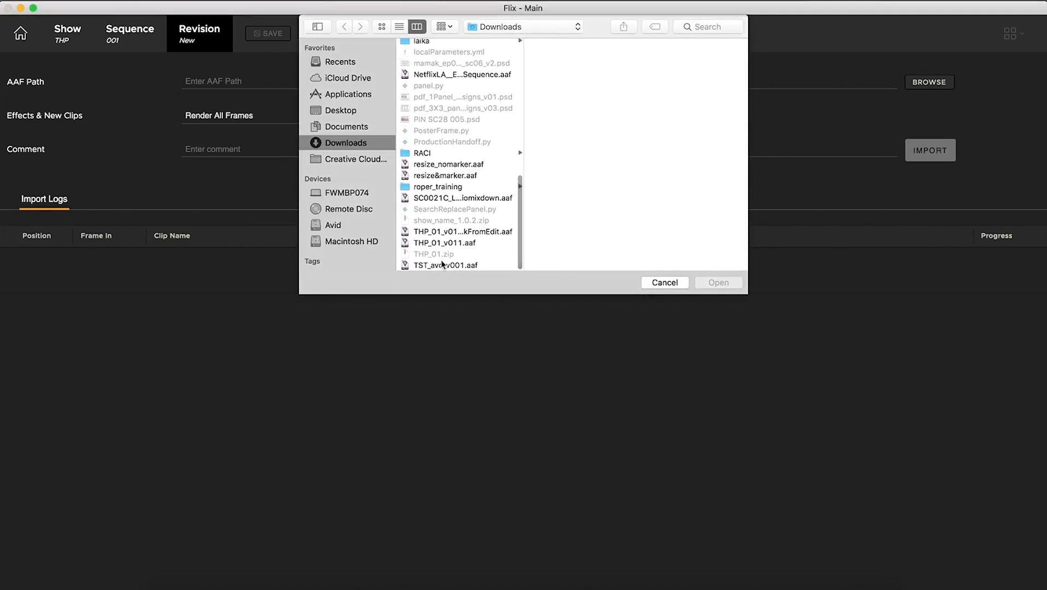
pyautogui.click(451, 243)
pyautogui.press('Return')
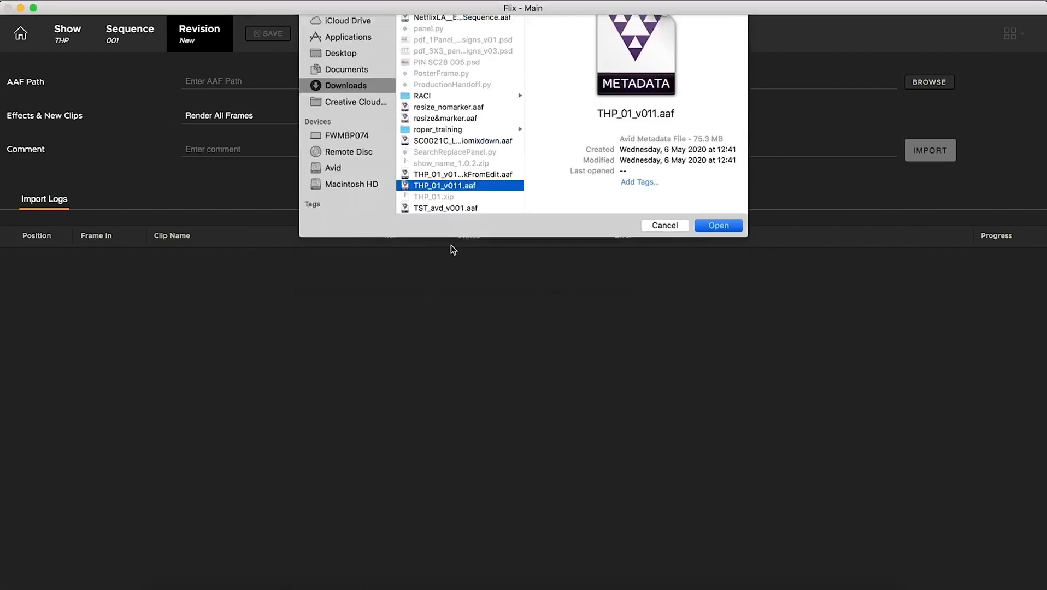
# Step: Import the chosen AAF with the comment "Back from edit" and review the clips in the import log
pyautogui.click(333, 153)
pyautogui.write('B')
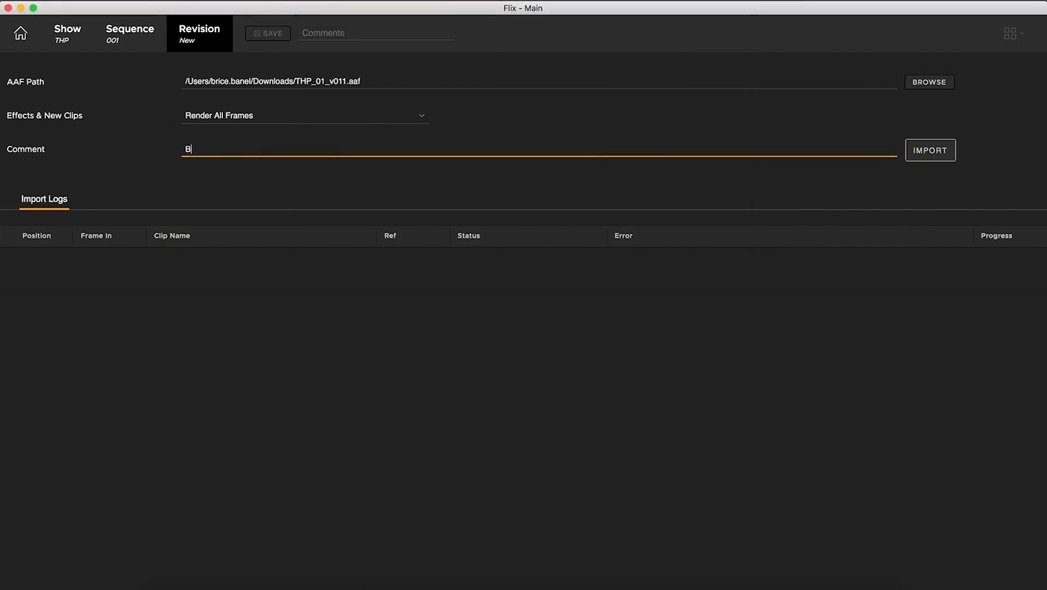
pyautogui.write('ack from edit')
pyautogui.click(944, 161)
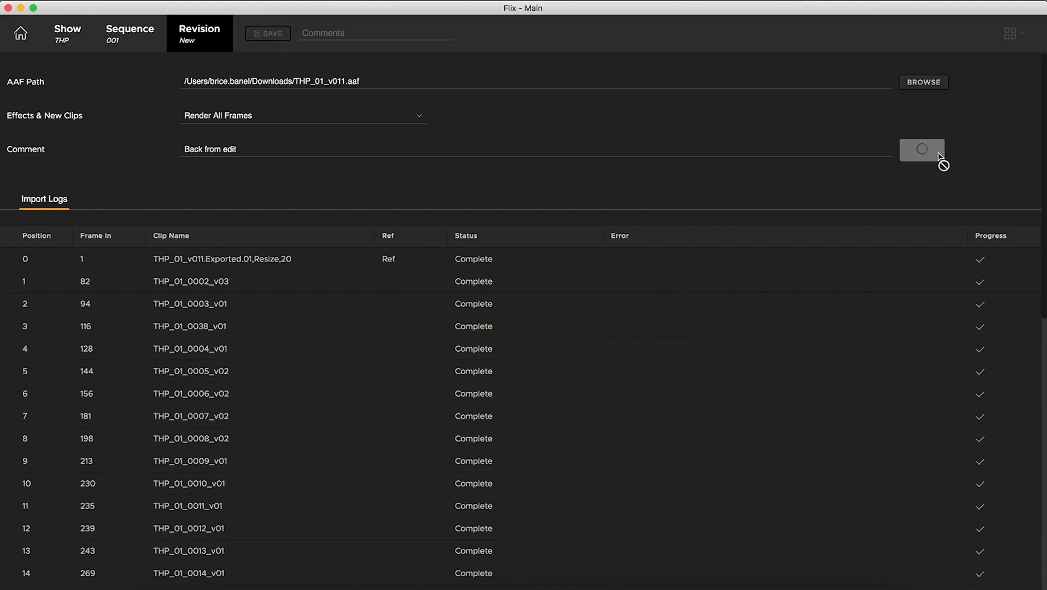
pyautogui.scroll(-5, 258, 264)
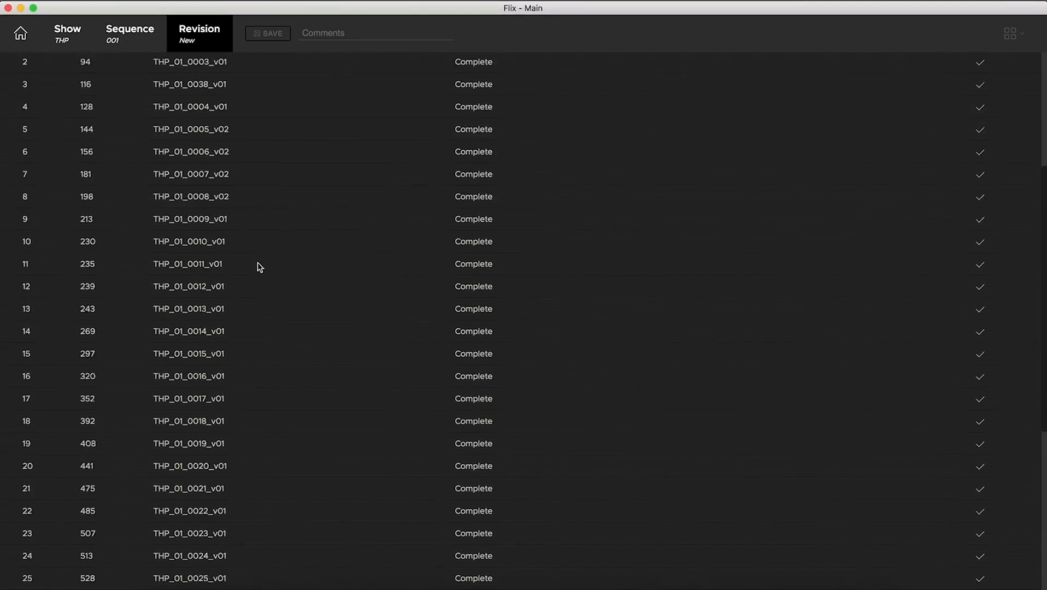
pyautogui.scroll(-6, 258, 265)
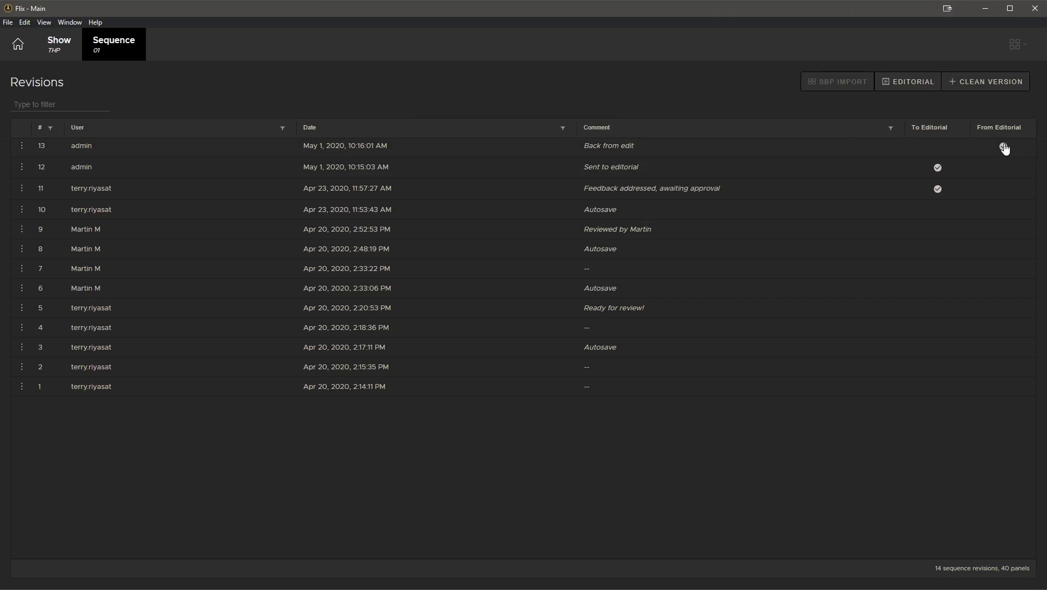
# Step: Open the "Back from edit" revision 13, look over its panels and play the sequence through
pyautogui.doubleClick(384, 151)
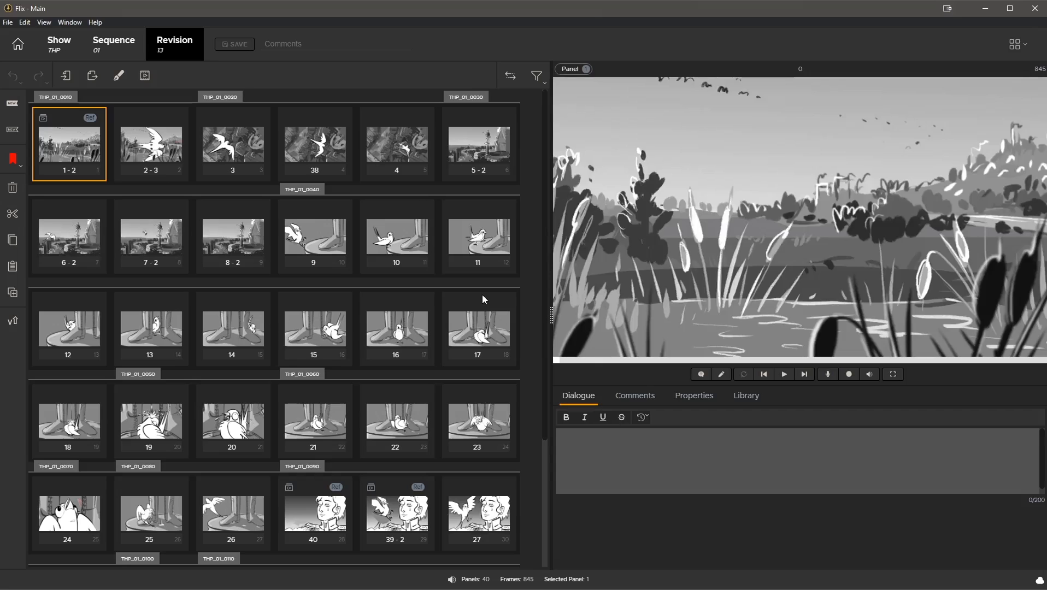
pyautogui.scroll(-5, 471, 297)
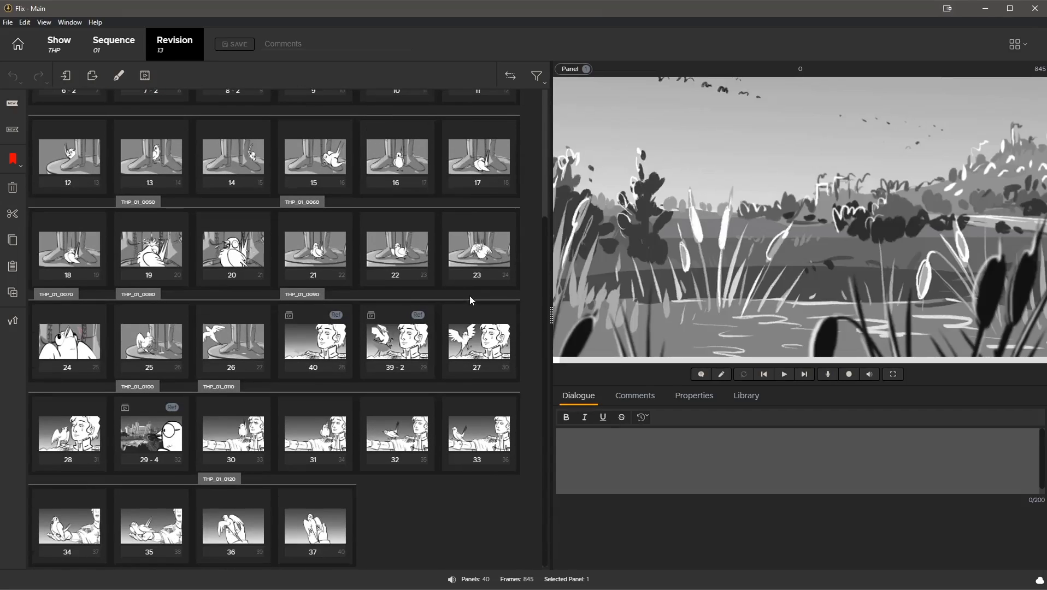
pyautogui.scroll(5, 470, 296)
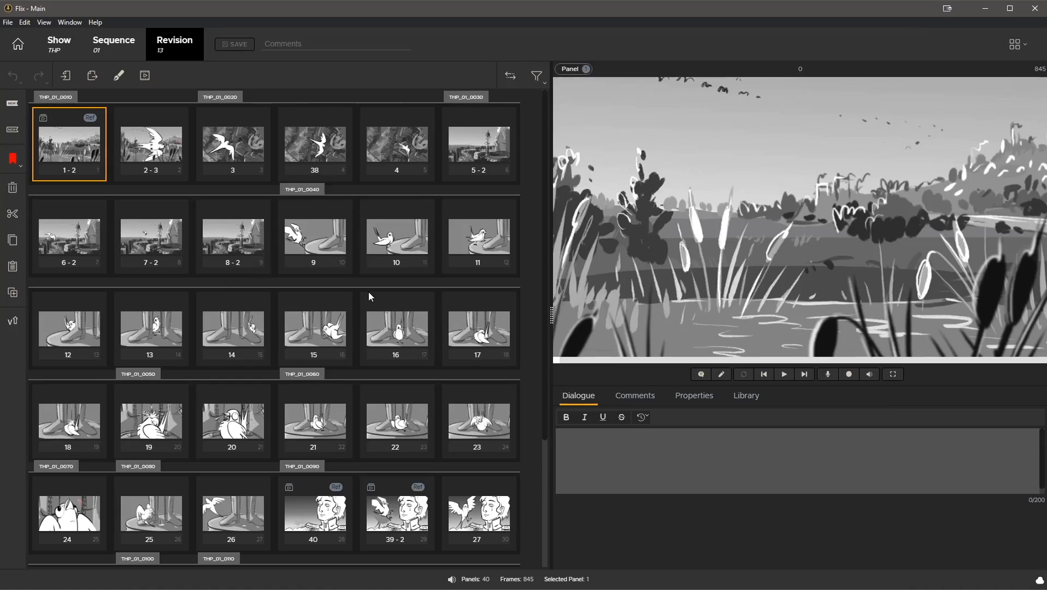
pyautogui.click(785, 375)
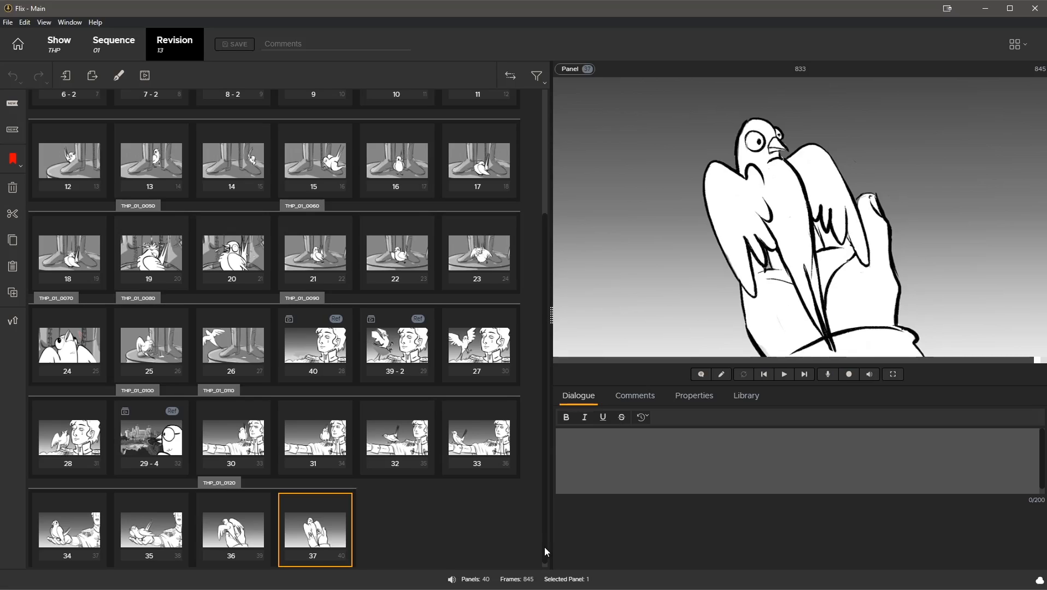
# Step: Play the sequence's first panel, 1-2, and flag it with a green bookmark
pyautogui.moveTo(544, 548); pyautogui.dragTo(545, 332)
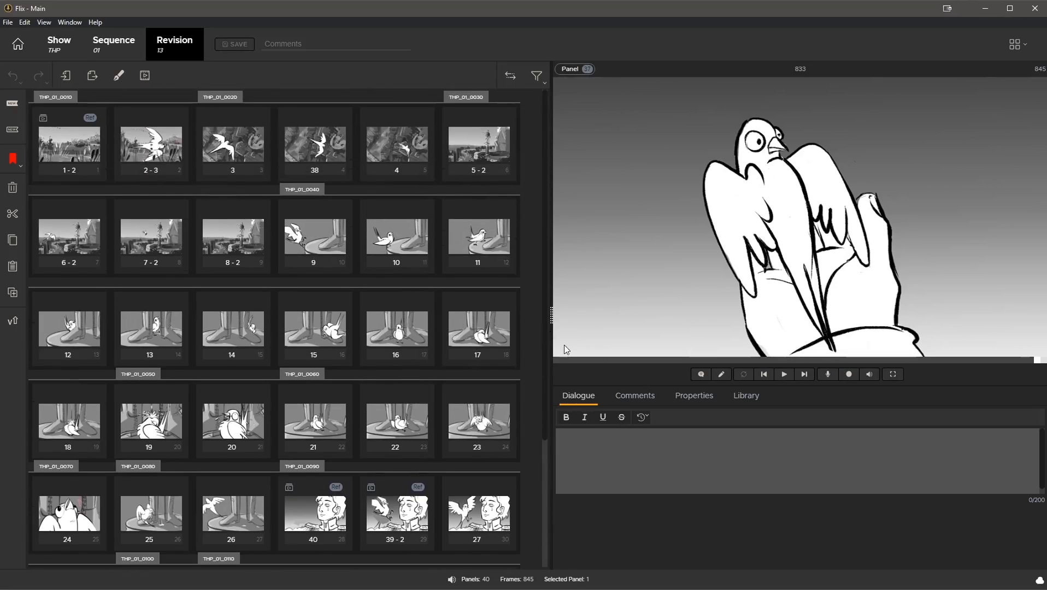
pyautogui.click(64, 161)
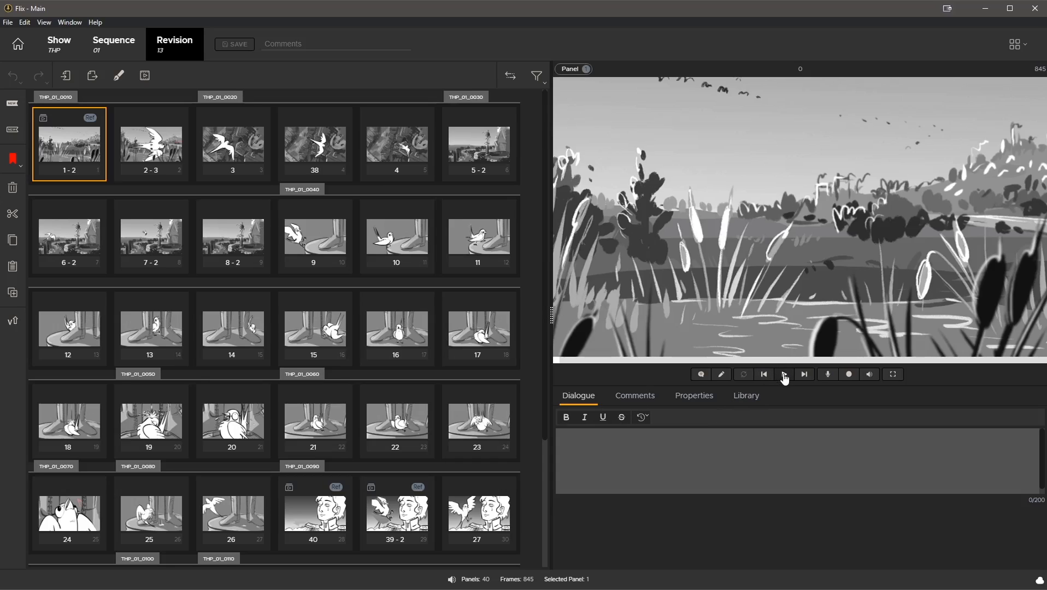
pyautogui.click(785, 379)
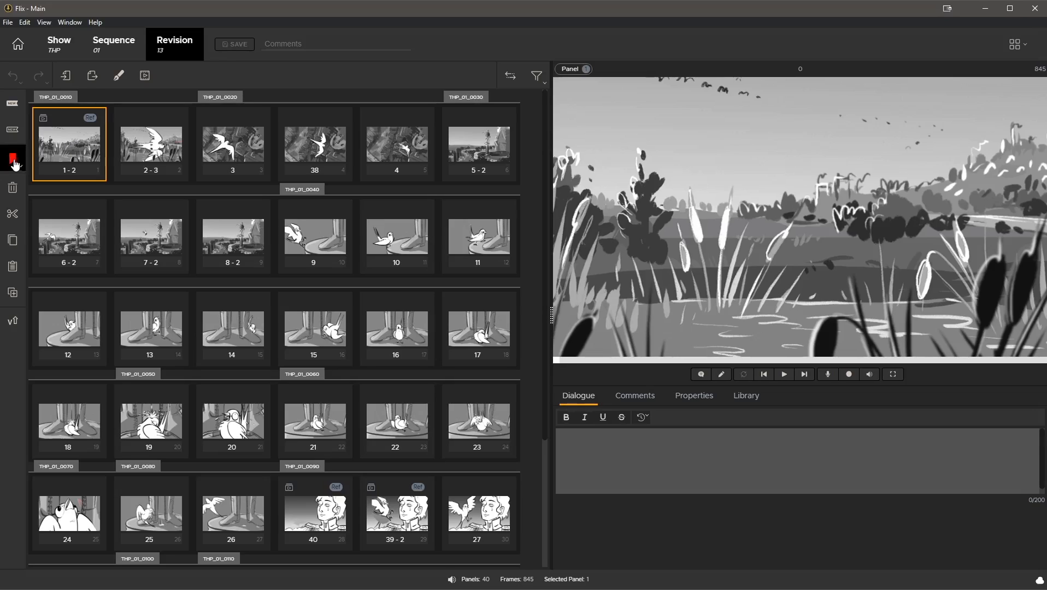
pyautogui.click(13, 164)
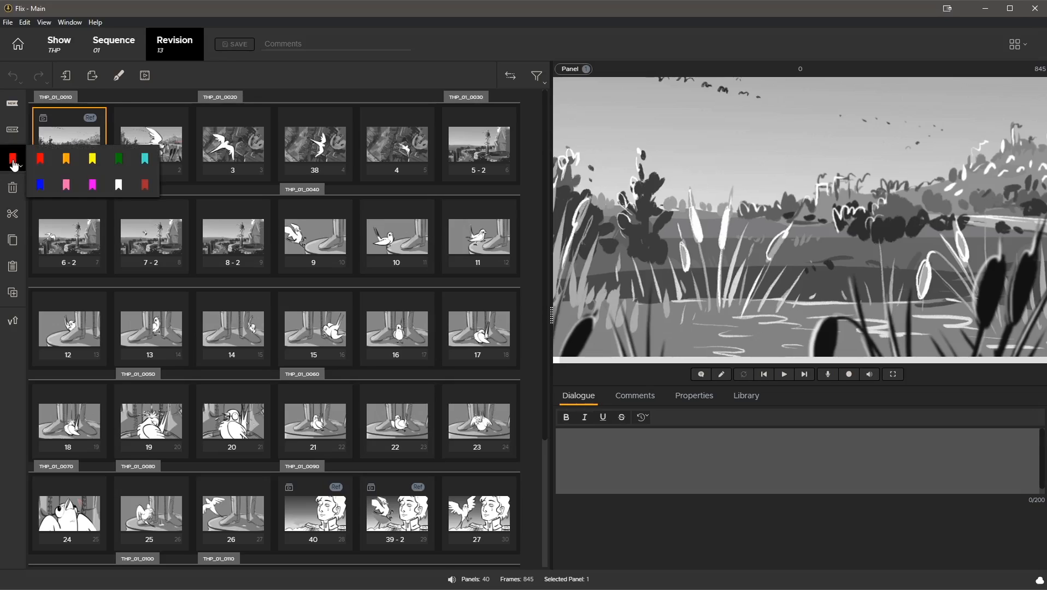
pyautogui.click(115, 165)
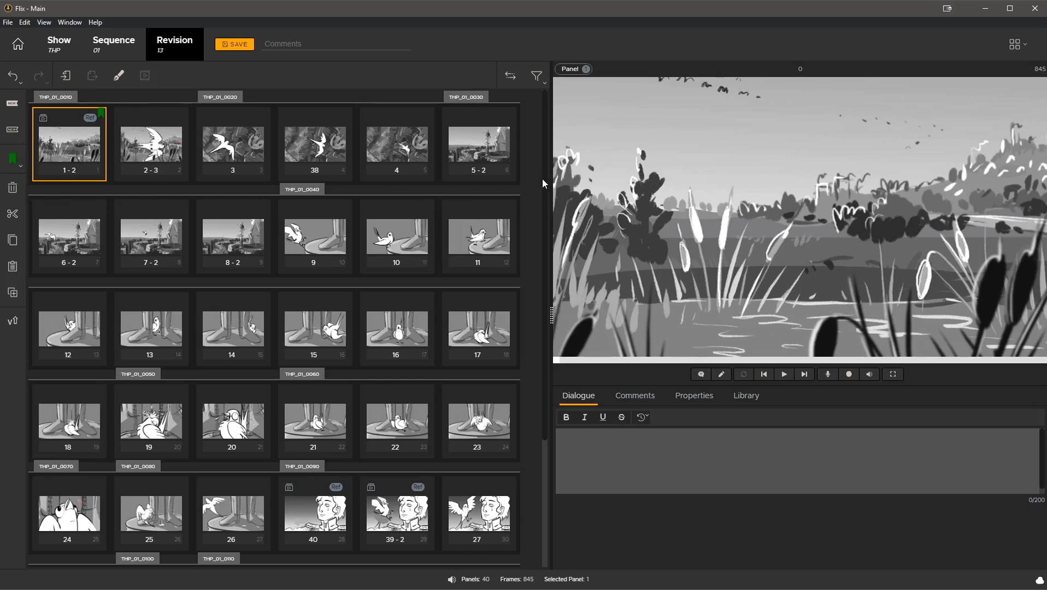
# Step: Review panels 40 and 39-2 and flag both with a blue bookmark
pyautogui.moveTo(543, 178); pyautogui.dragTo(558, 337)
pyautogui.click(323, 344)
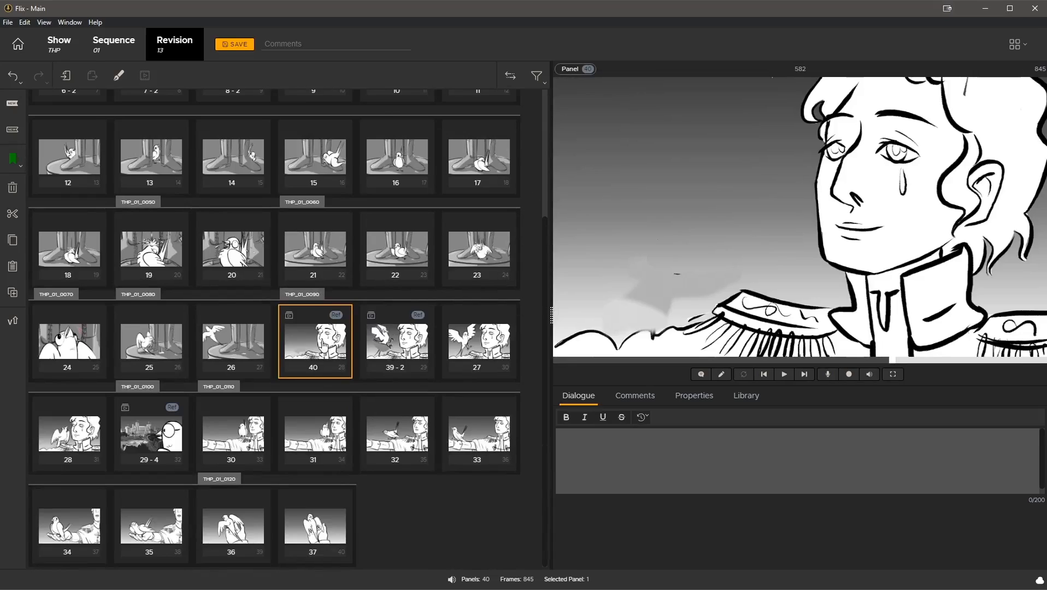
pyautogui.click(386, 346)
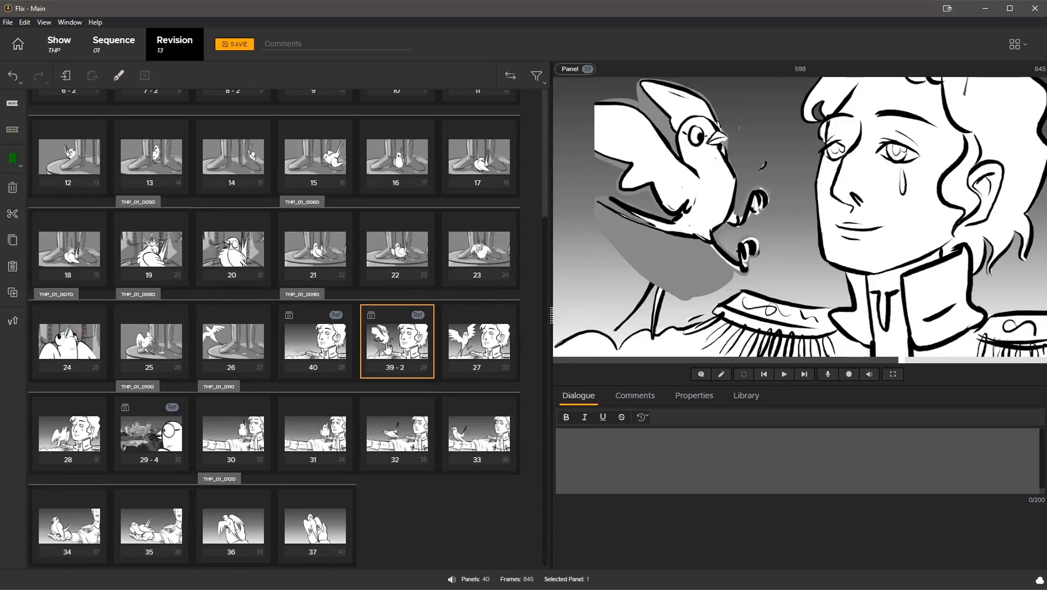
pyautogui.click(338, 347)
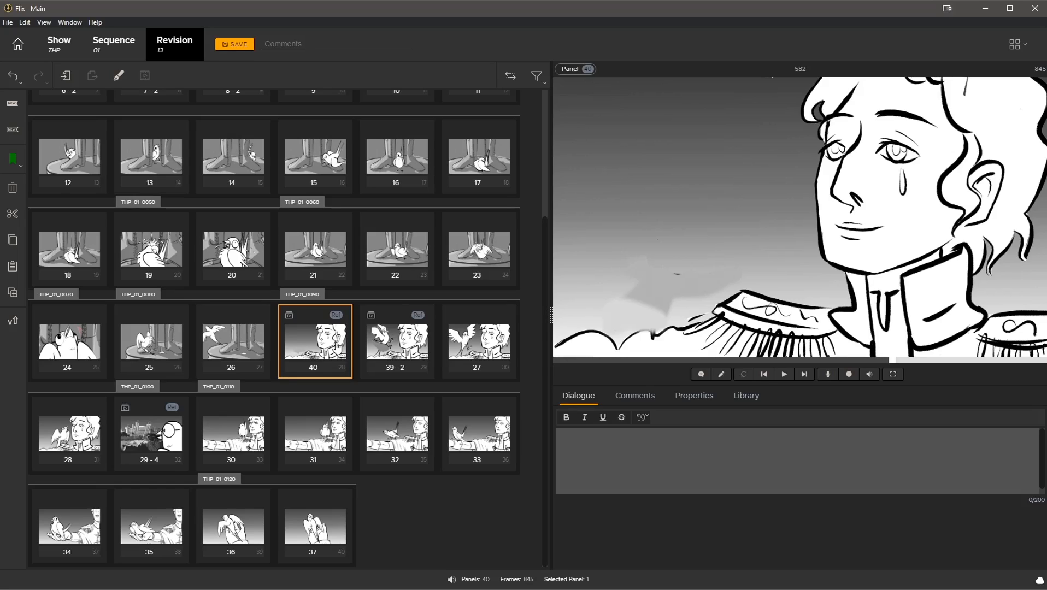
pyautogui.keyDown('ctrl'); pyautogui.click(373, 345); pyautogui.keyUp('ctrl')
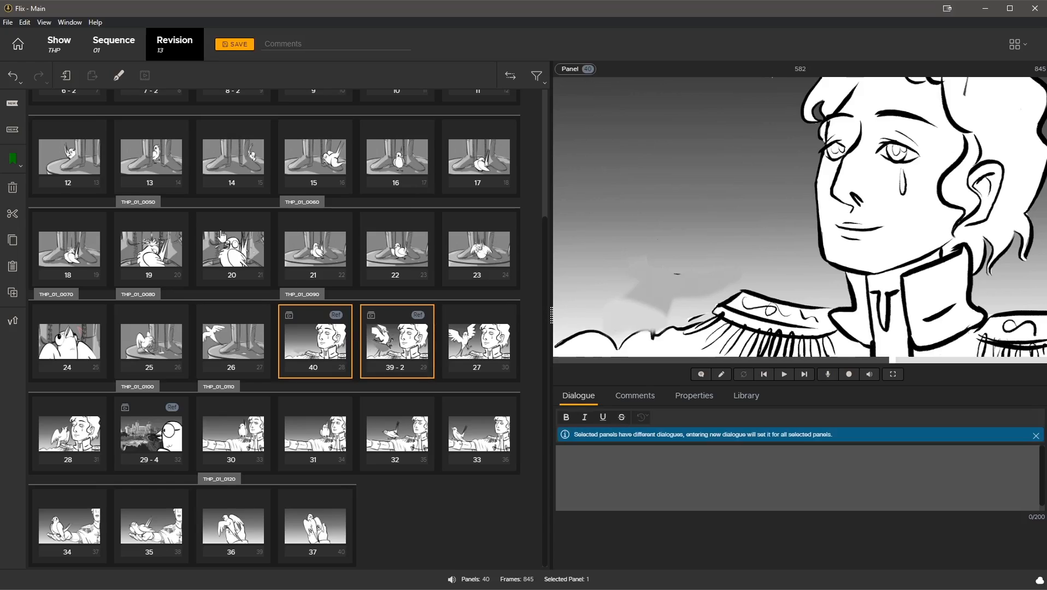
pyautogui.click(14, 162)
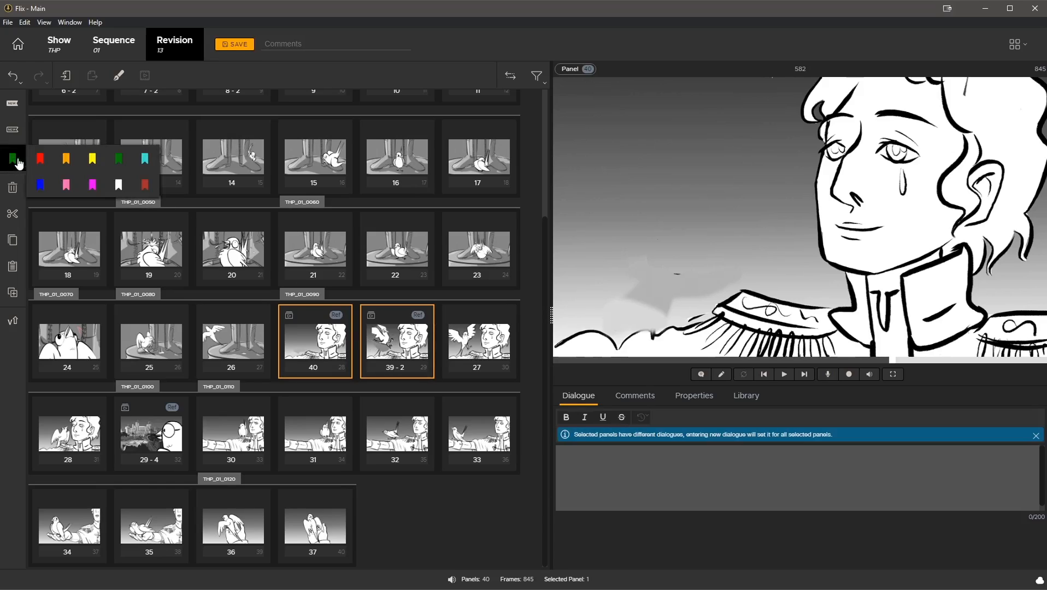
pyautogui.click(44, 187)
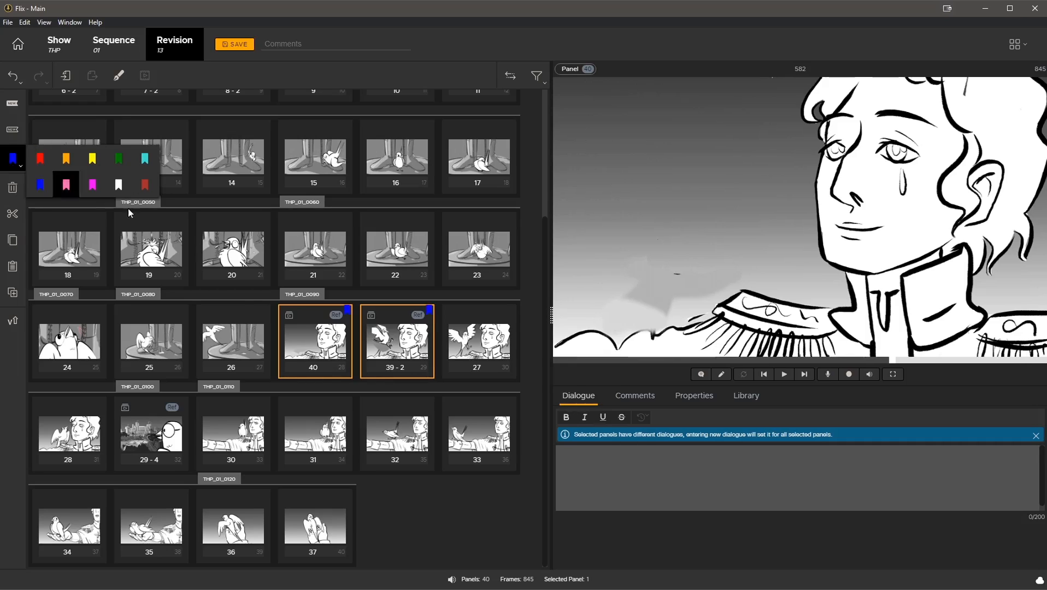
pyautogui.click(313, 351)
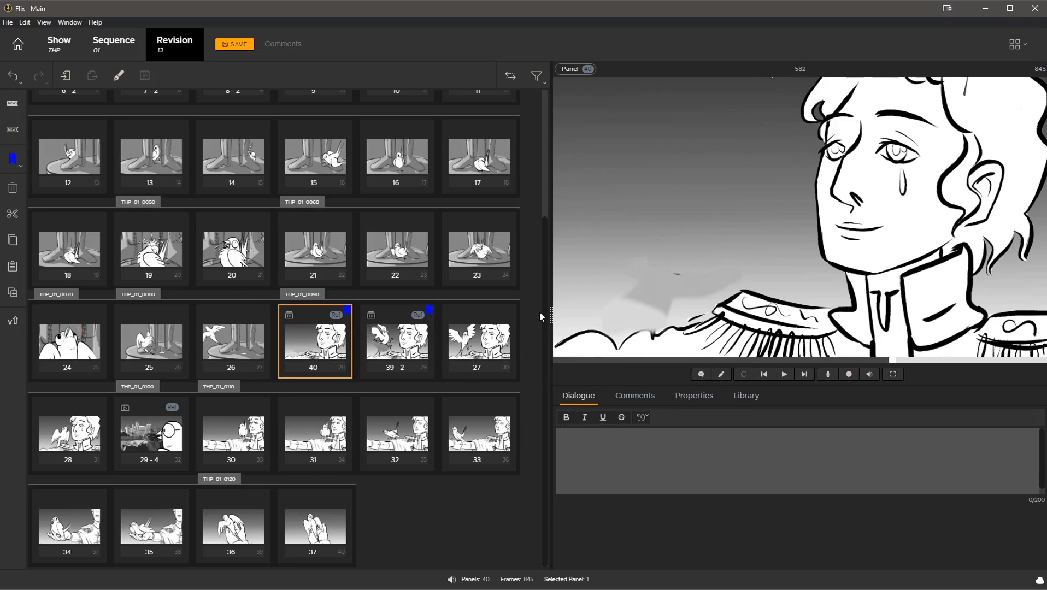
# Step: Play the animated panel 29-4 and flag it with a green bookmark
pyautogui.click(151, 447)
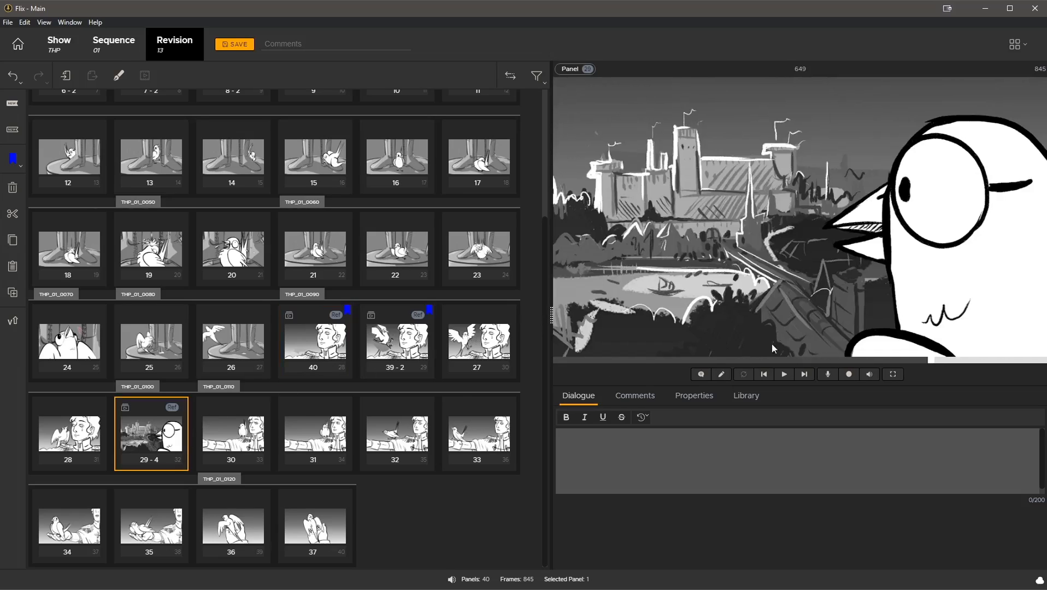
pyautogui.click(786, 375)
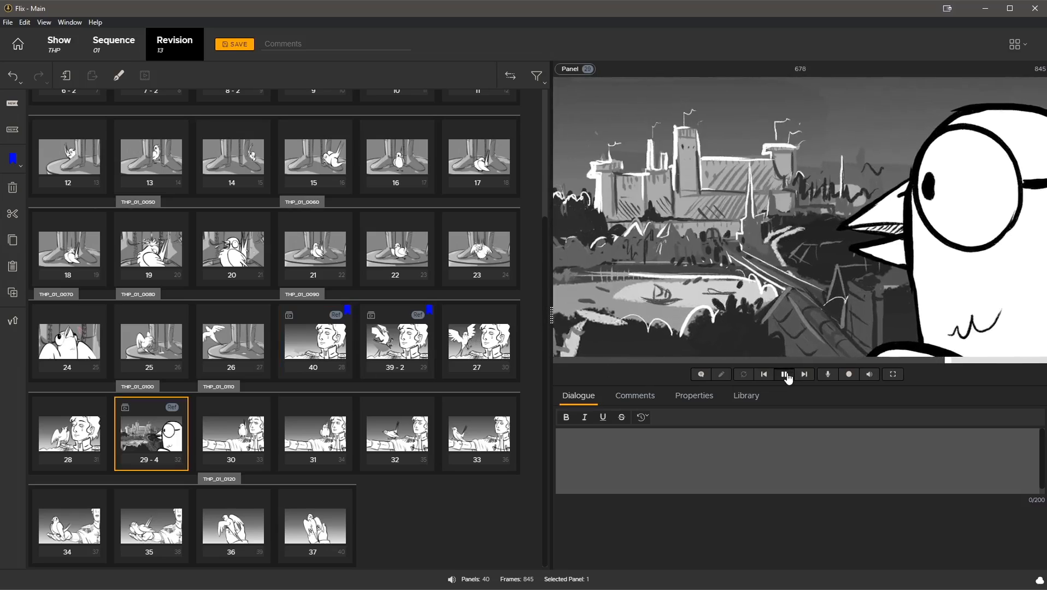
pyautogui.click(786, 375)
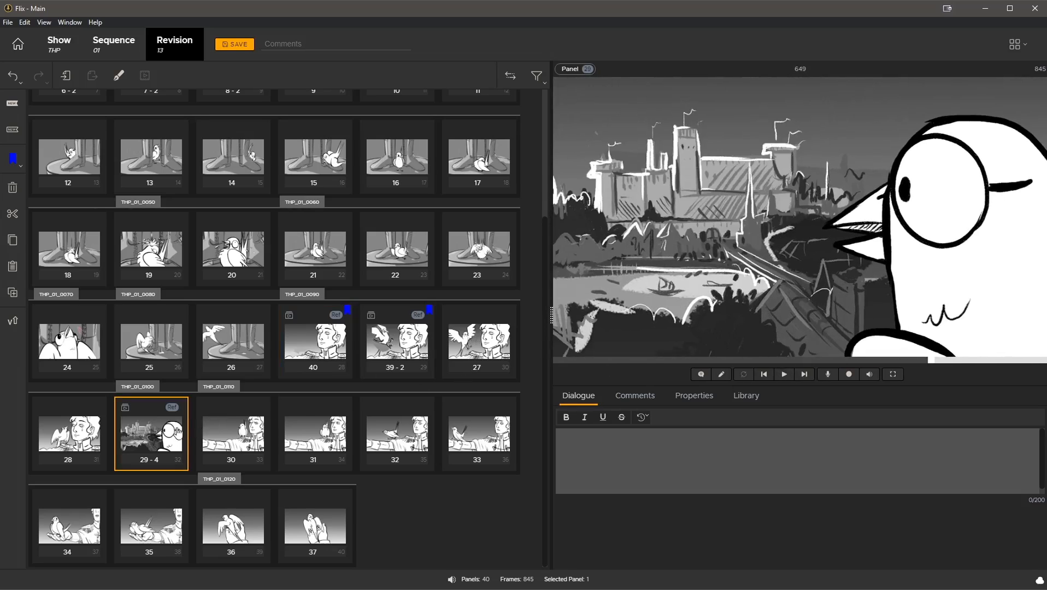
pyautogui.click(19, 165)
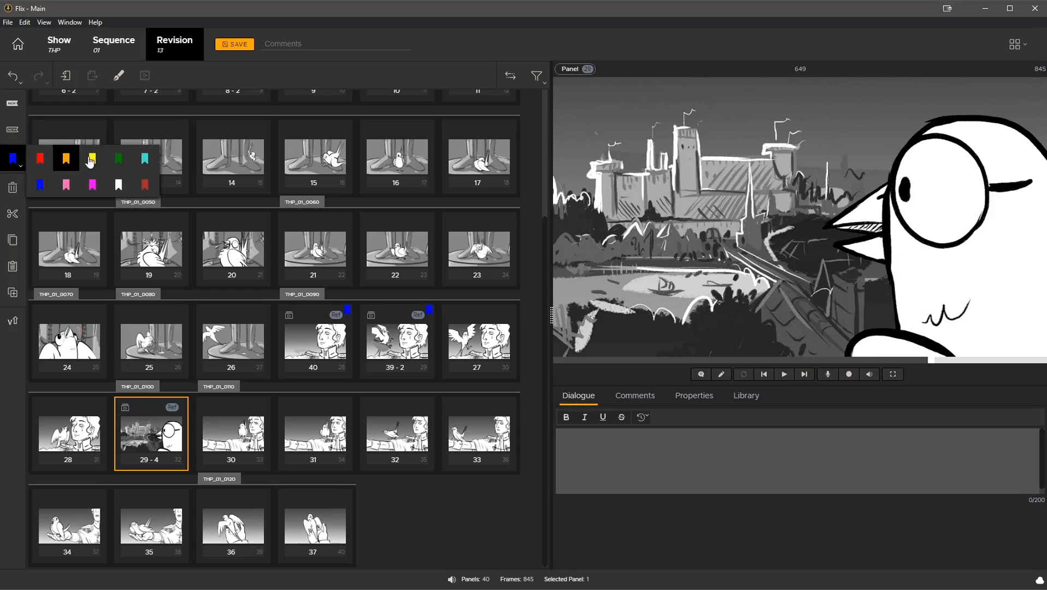
pyautogui.click(118, 164)
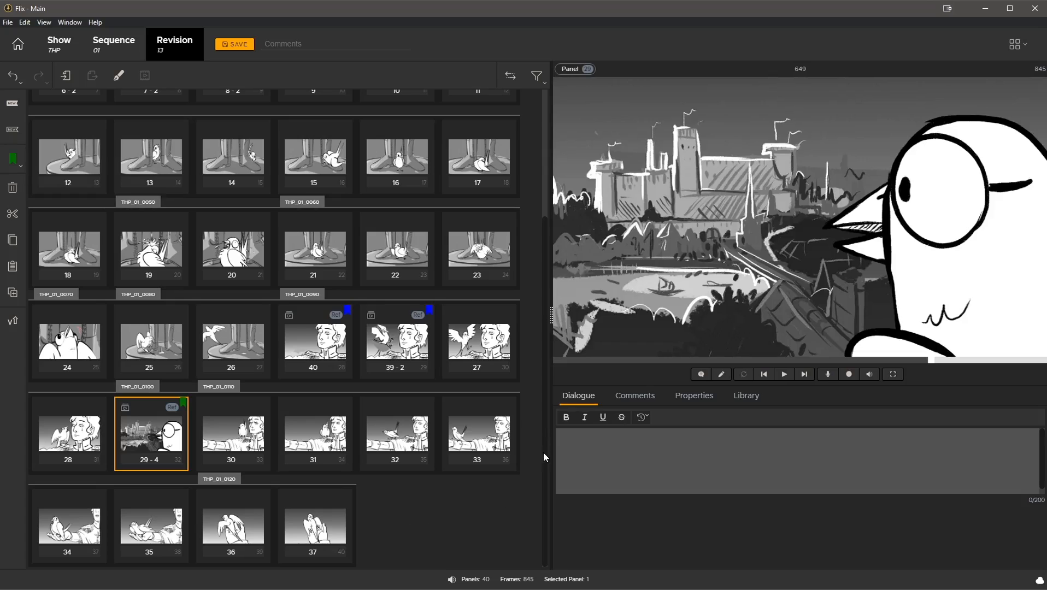
# Step: Save the flagged revision with the comment "revisions from edit"
pyautogui.moveTo(545, 456); pyautogui.dragTo(539, 292)
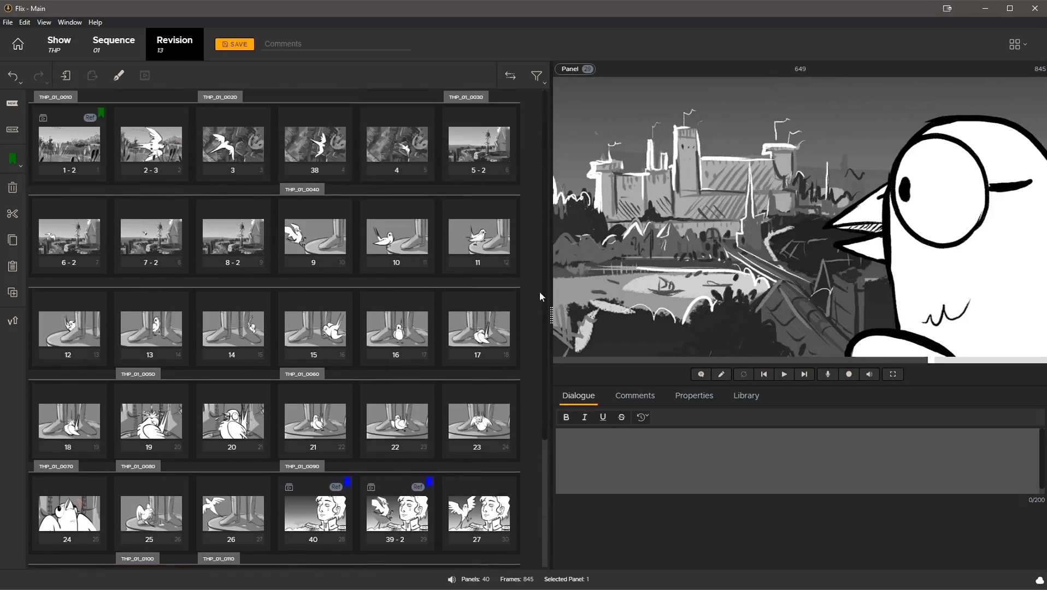
pyautogui.click(340, 44)
pyautogui.write('revui')
pyautogui.press('BackSpace')
pyautogui.press('BackSpace')
pyautogui.write('isions from ed')
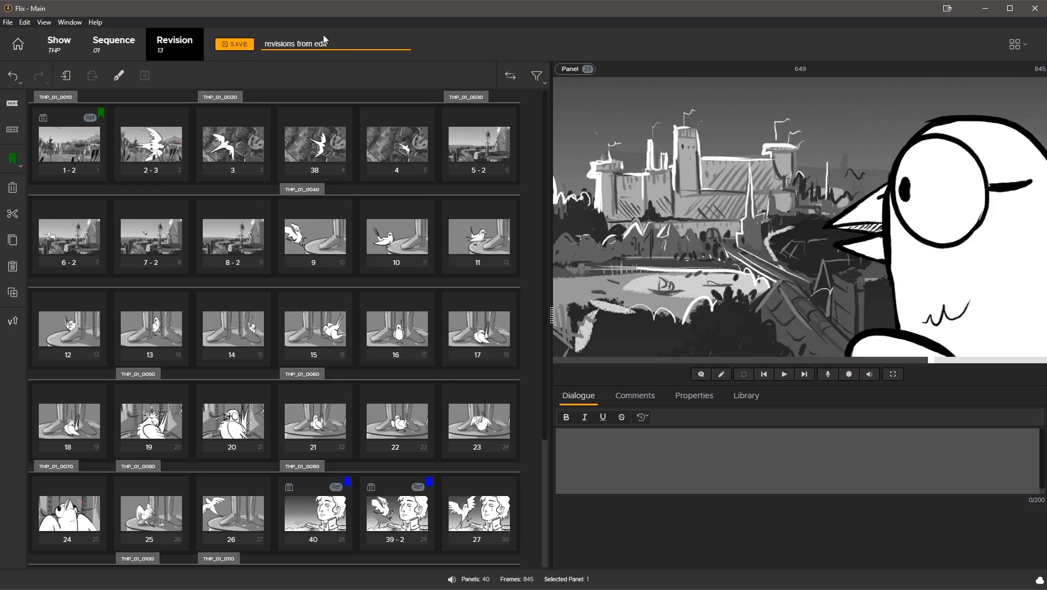
pyautogui.press('Return')
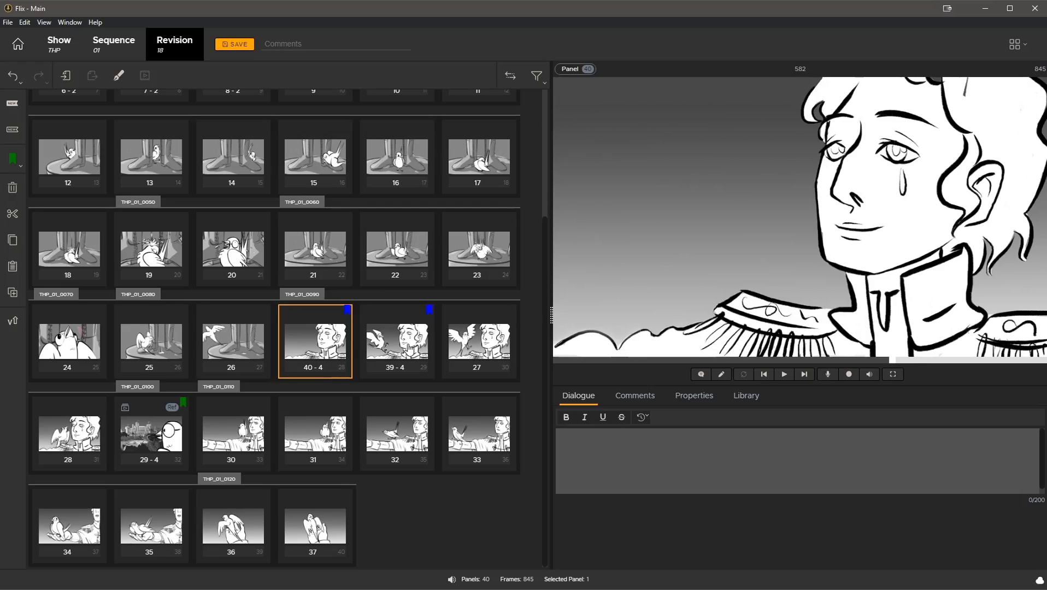
# Step: Review the revised panels 40-4 and 39-4 and remove the blue bookmark from both
pyautogui.click(408, 348)
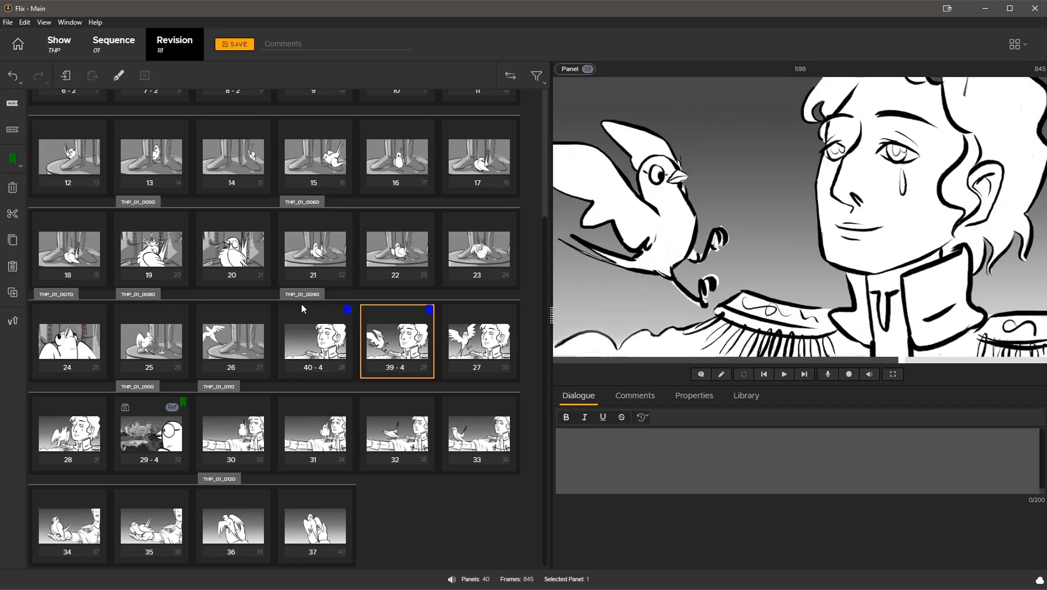
pyautogui.keyDown('shift'); pyautogui.click(324, 342); pyautogui.keyUp('shift')
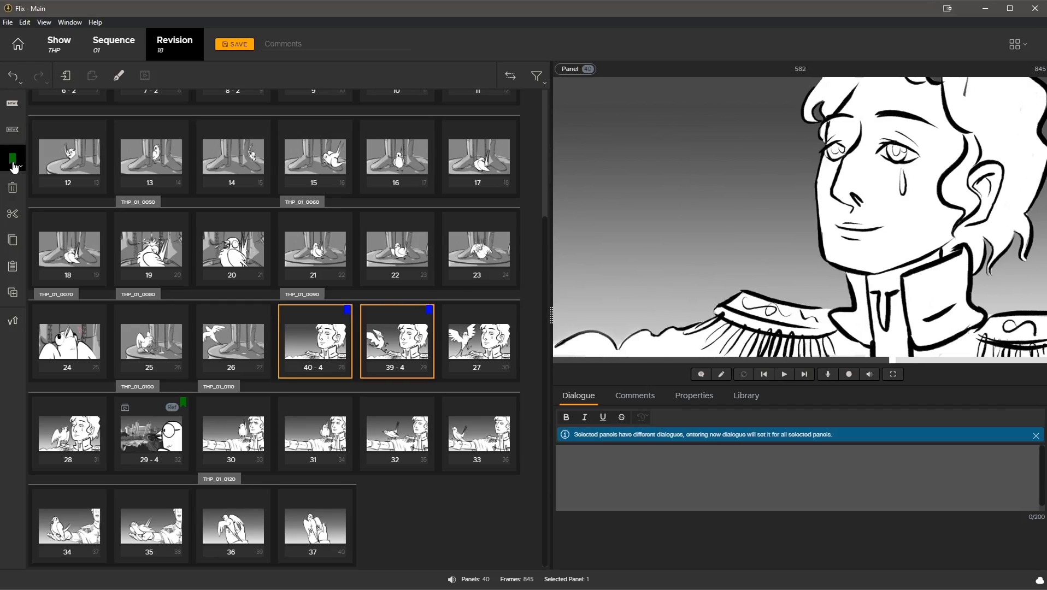
pyautogui.click(12, 163)
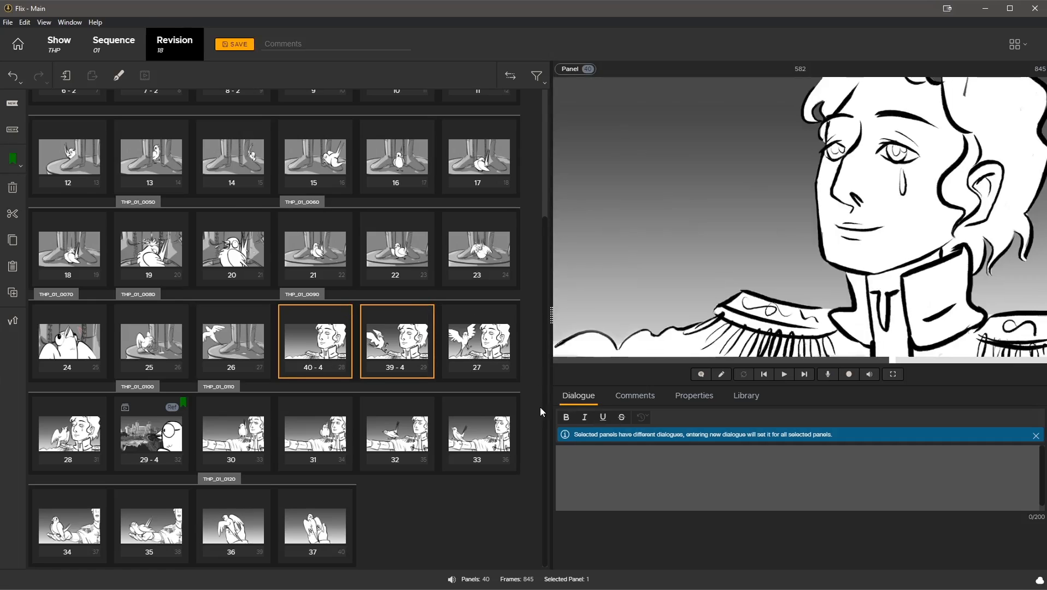
pyautogui.click(421, 344)
# Step: Save the revision with the comment "approved ready for production handoff"
pyautogui.scroll(1, 545, 323)
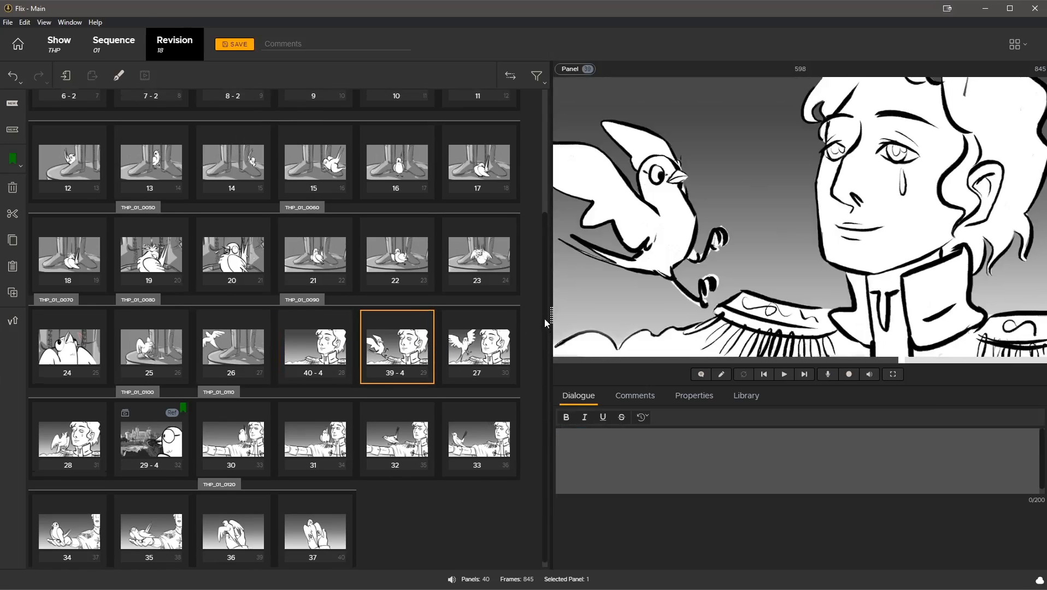
pyautogui.moveTo(545, 323); pyautogui.dragTo(549, 137)
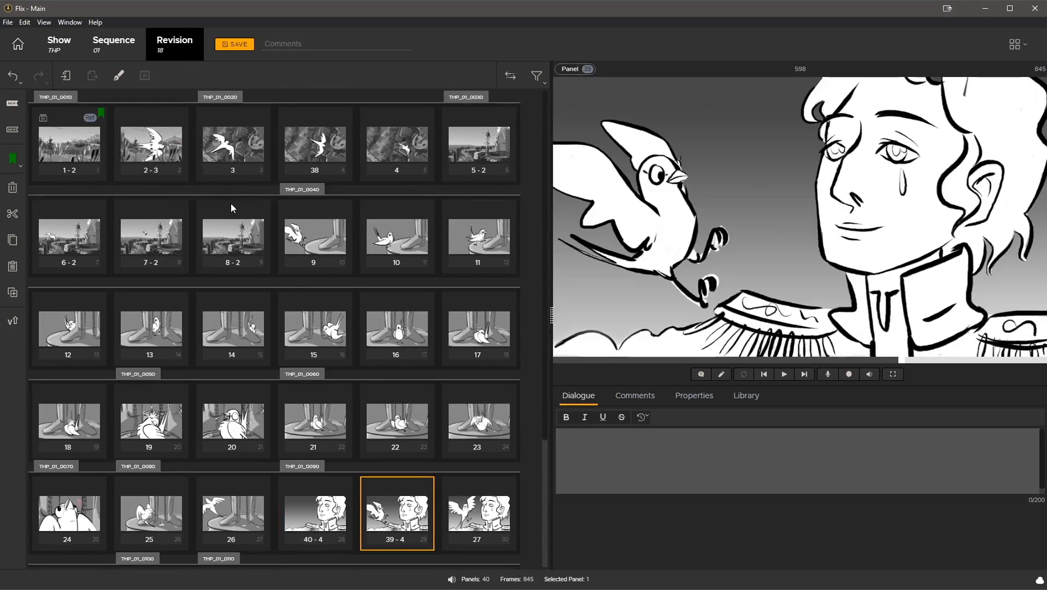
pyautogui.click(353, 45)
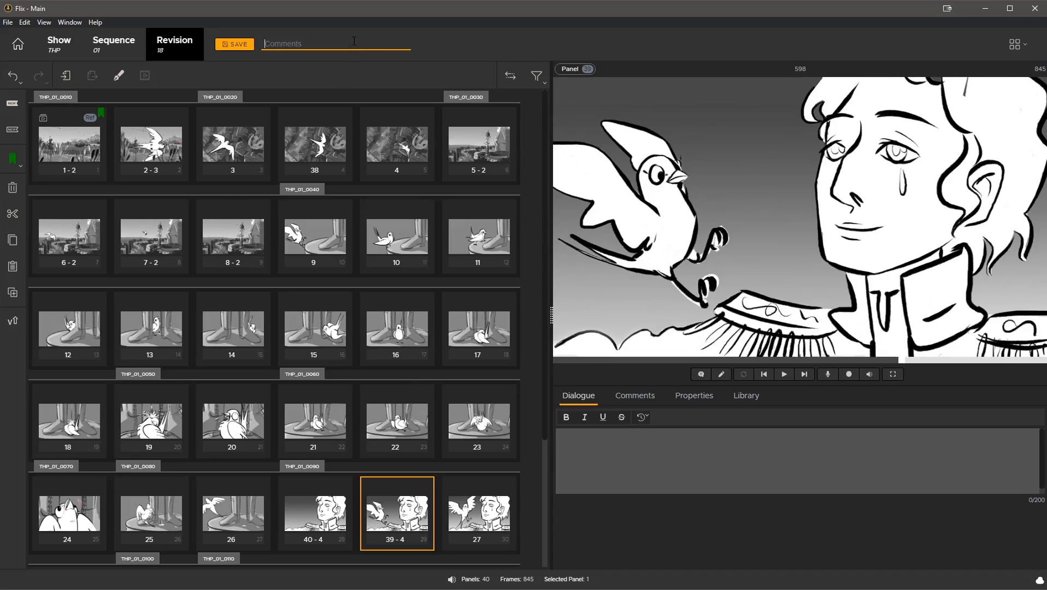
pyautogui.write('approved ready for production handoff')
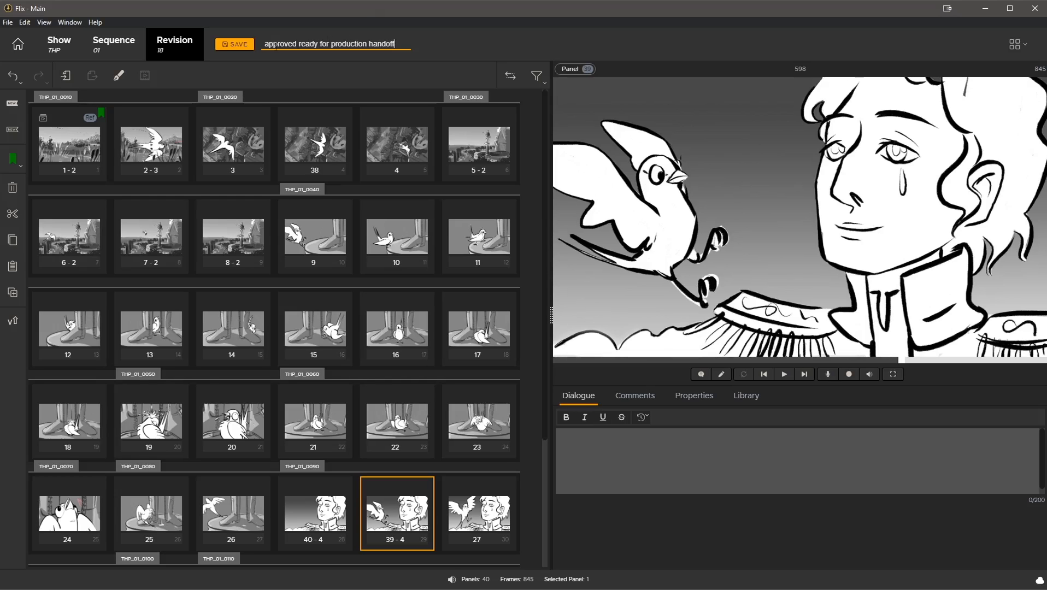
pyautogui.click(235, 43)
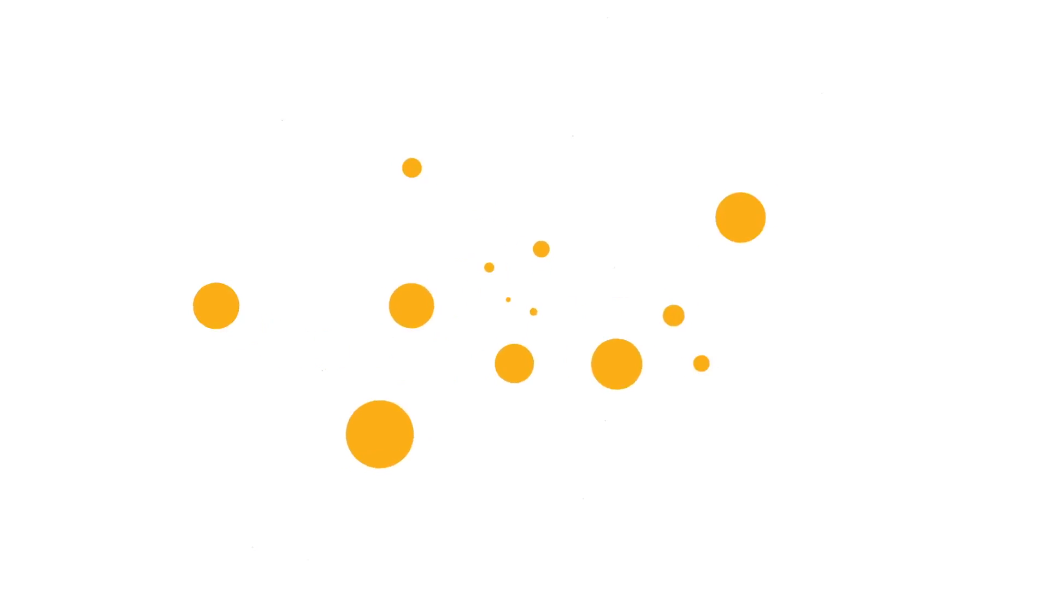